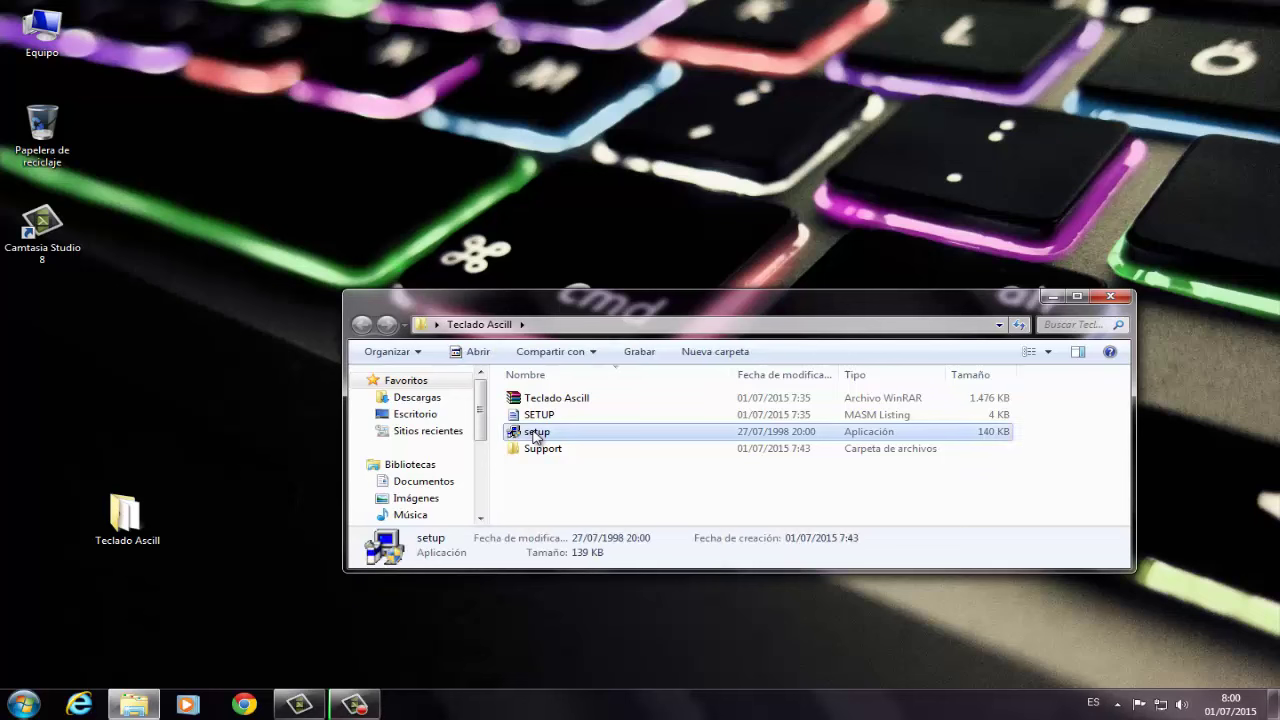
Install Teclado Ascill v1.0 in C:\Program Files\Teclado Ascill\ using the Teclado Ascill v1.0 program group.
click(1110, 272)
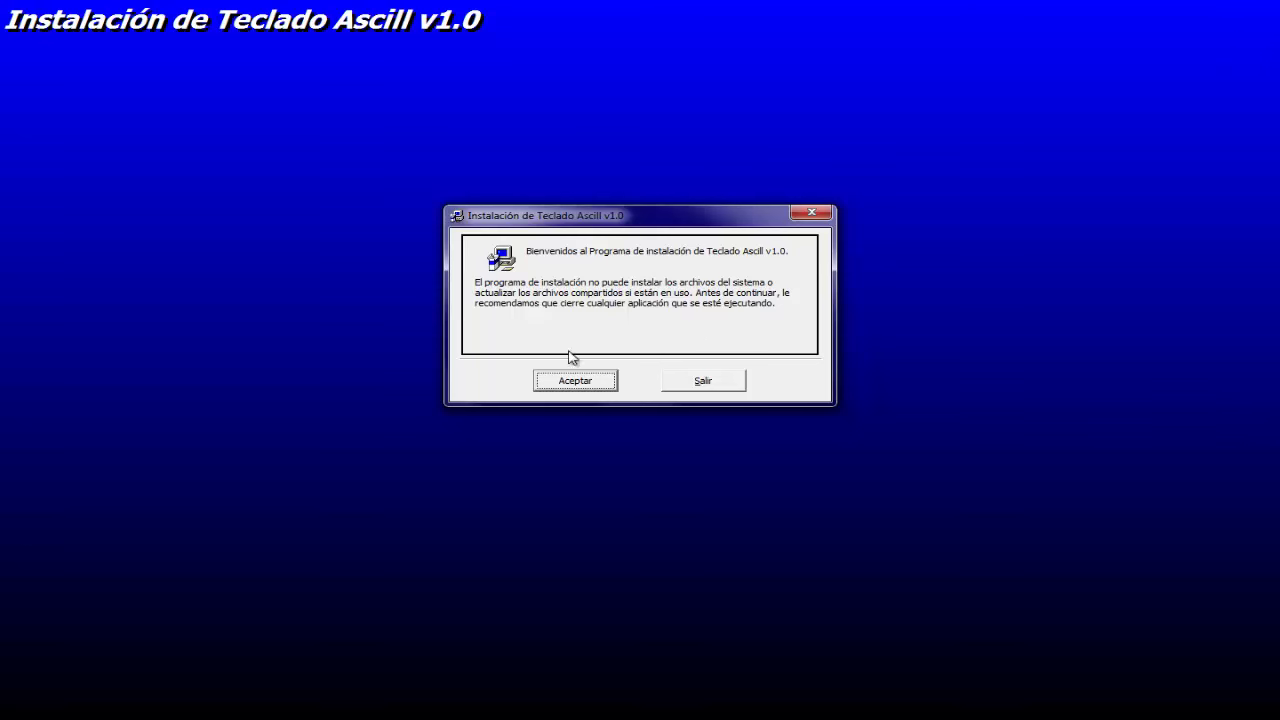
click(579, 390)
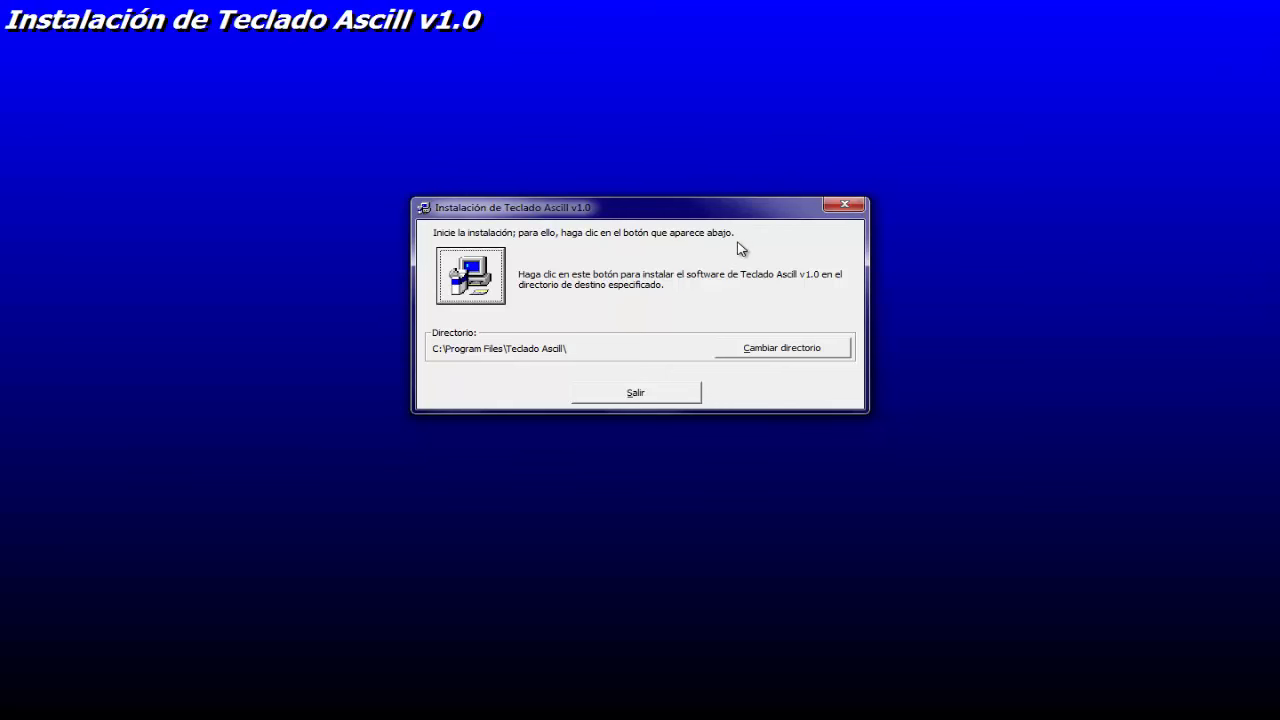
click(471, 279)
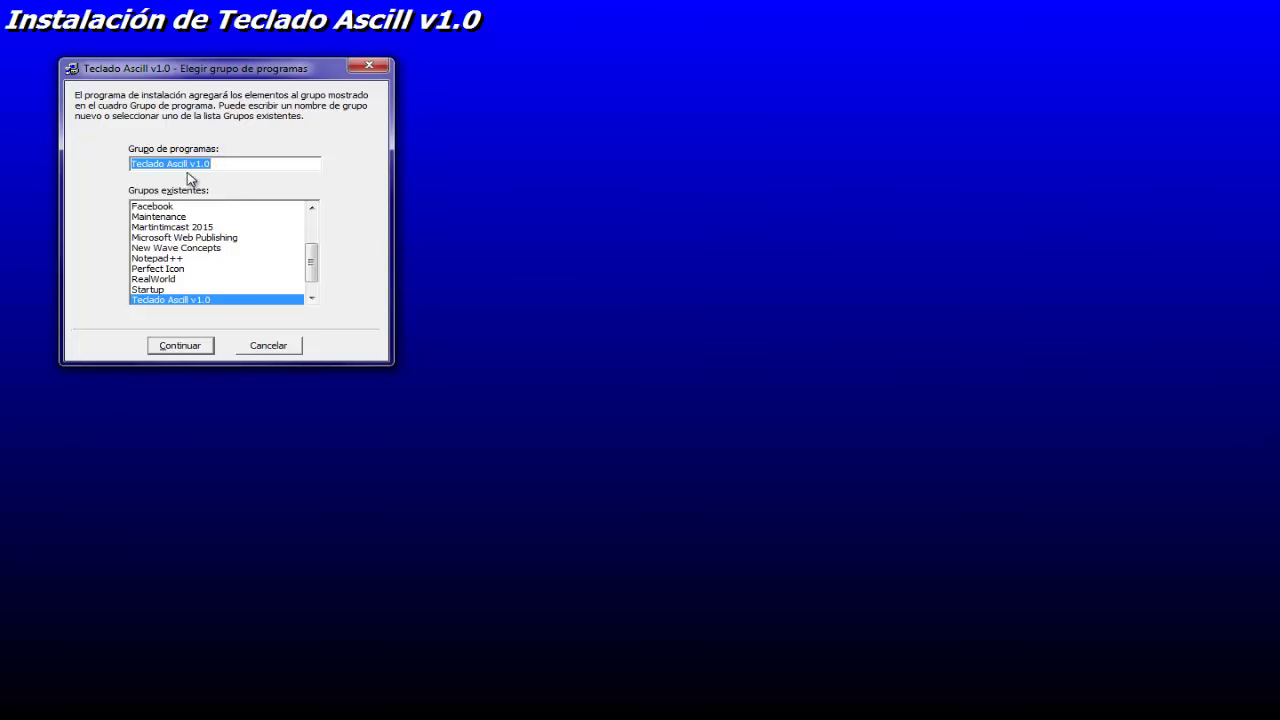
click(181, 347)
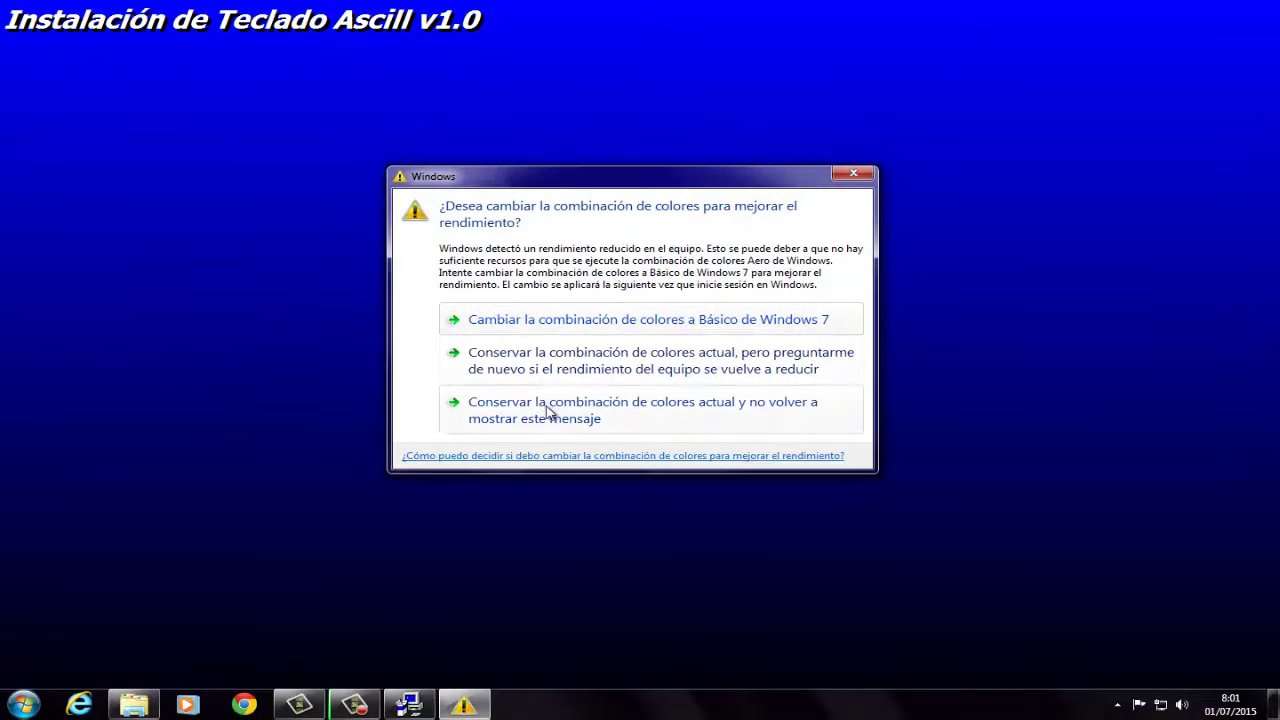
Keep the current Windows colour scheme without further reminders, and finish the installation, leaving the setup folder closed.
click(537, 404)
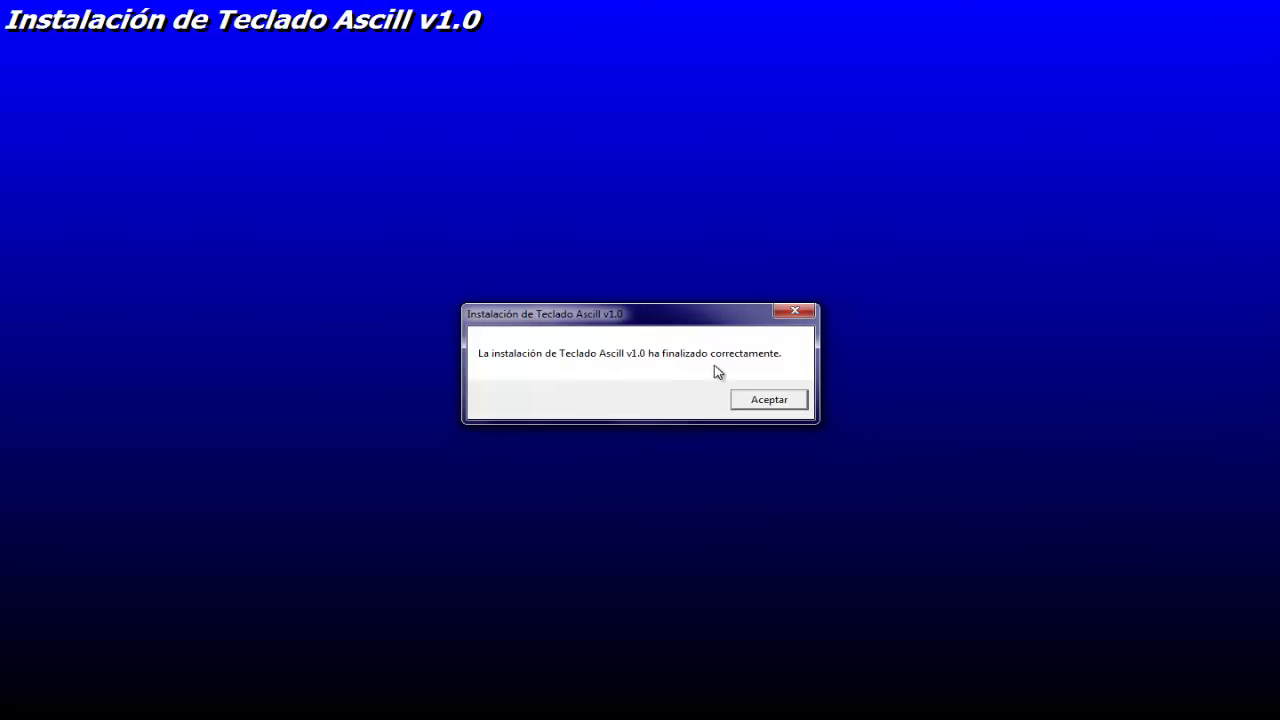
click(791, 404)
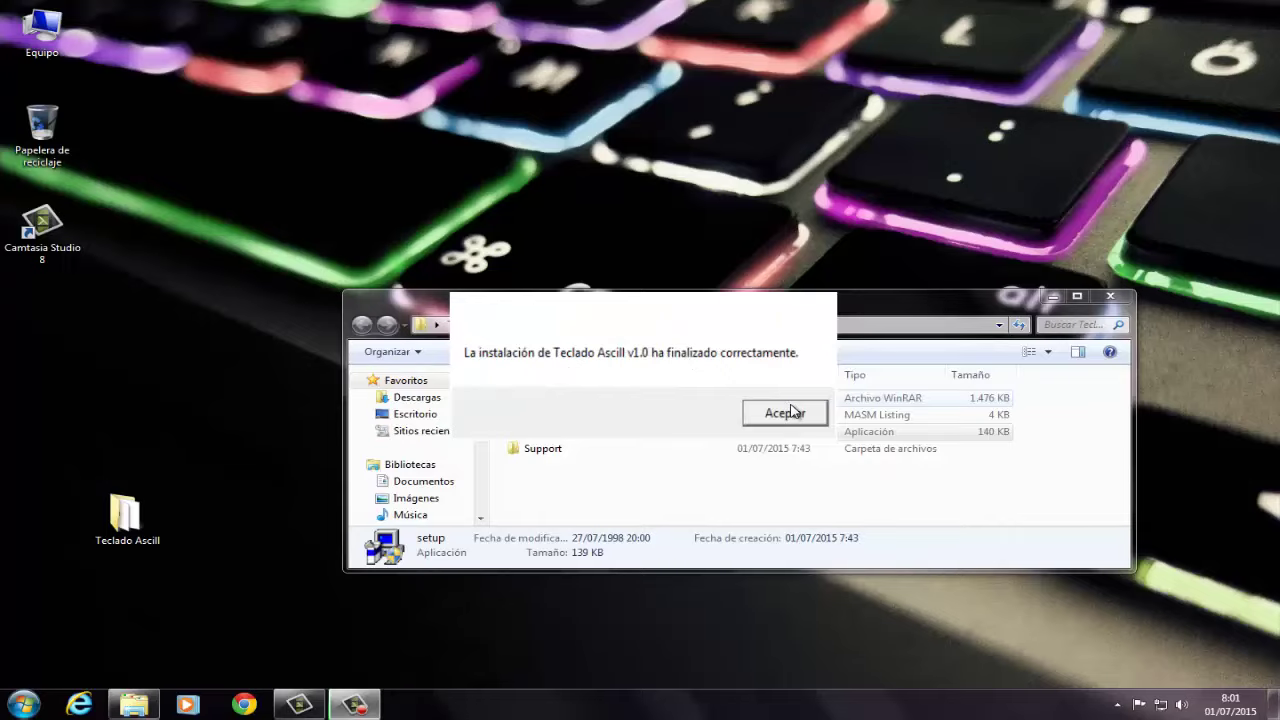
click(1111, 300)
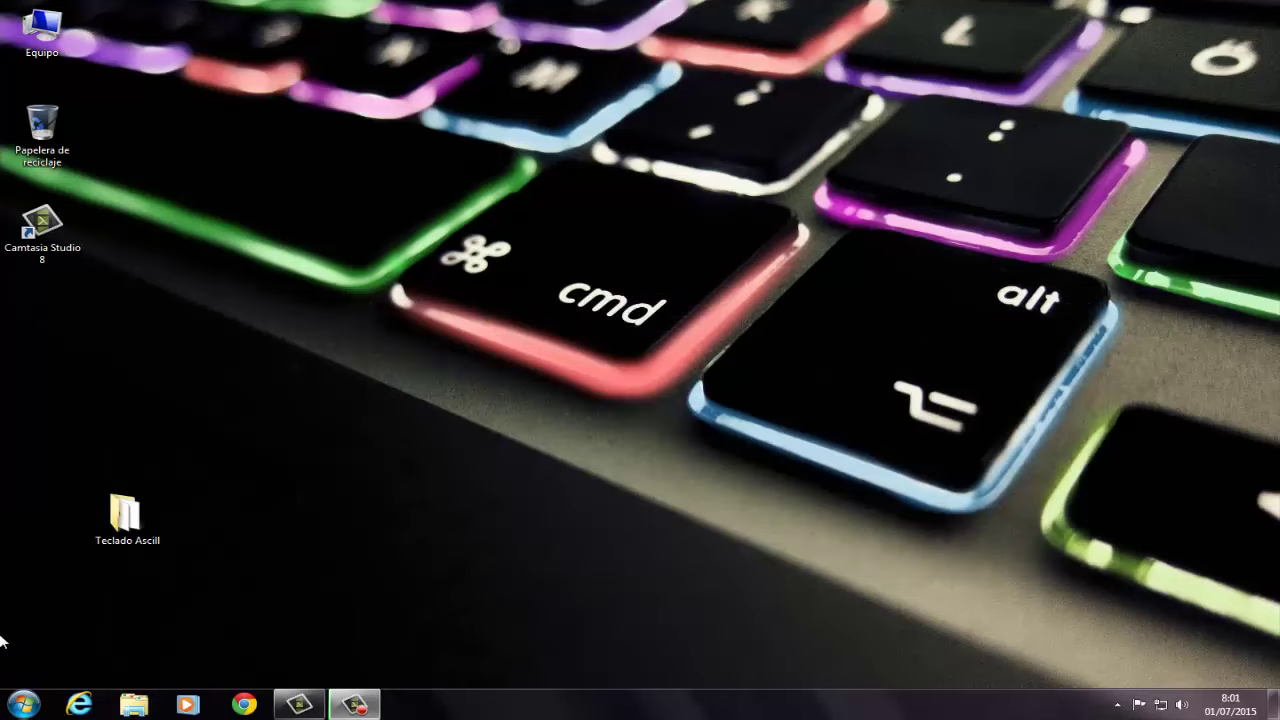
Create a desktop shortcut for Teclado Ascill v1.0 and launch the program from it.
click(22, 704)
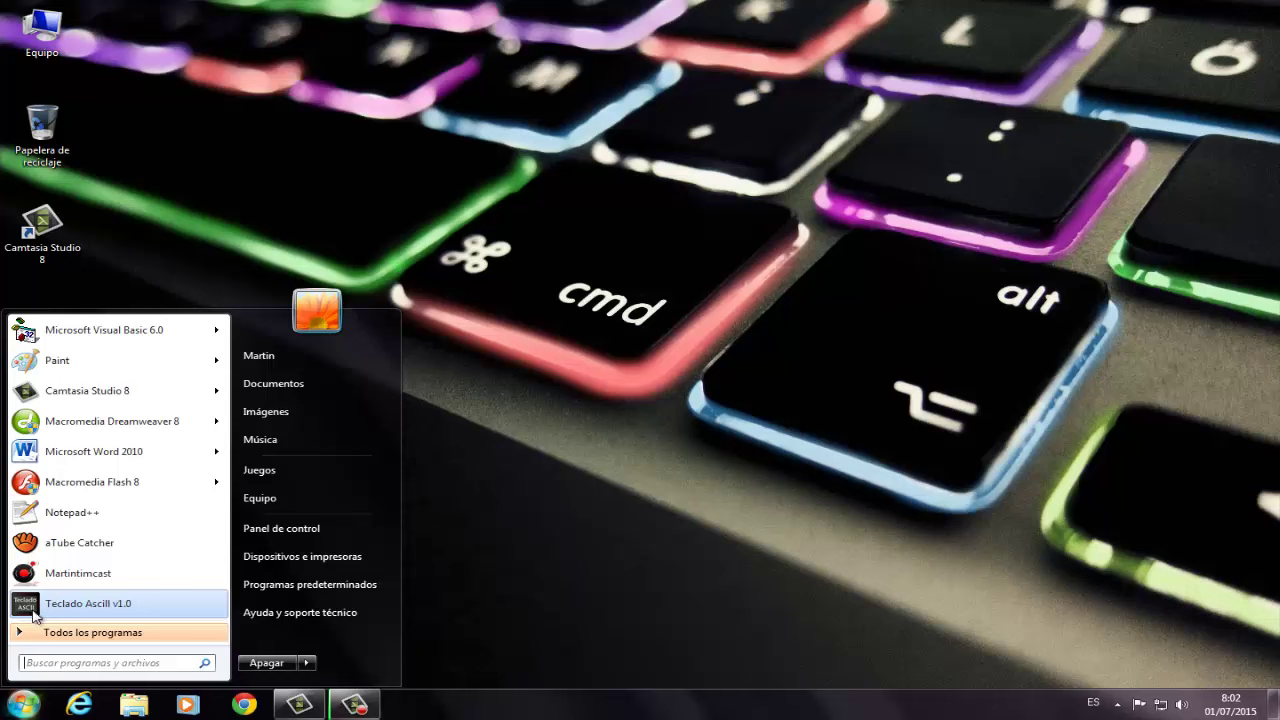
drag(34, 615, 735, 235)
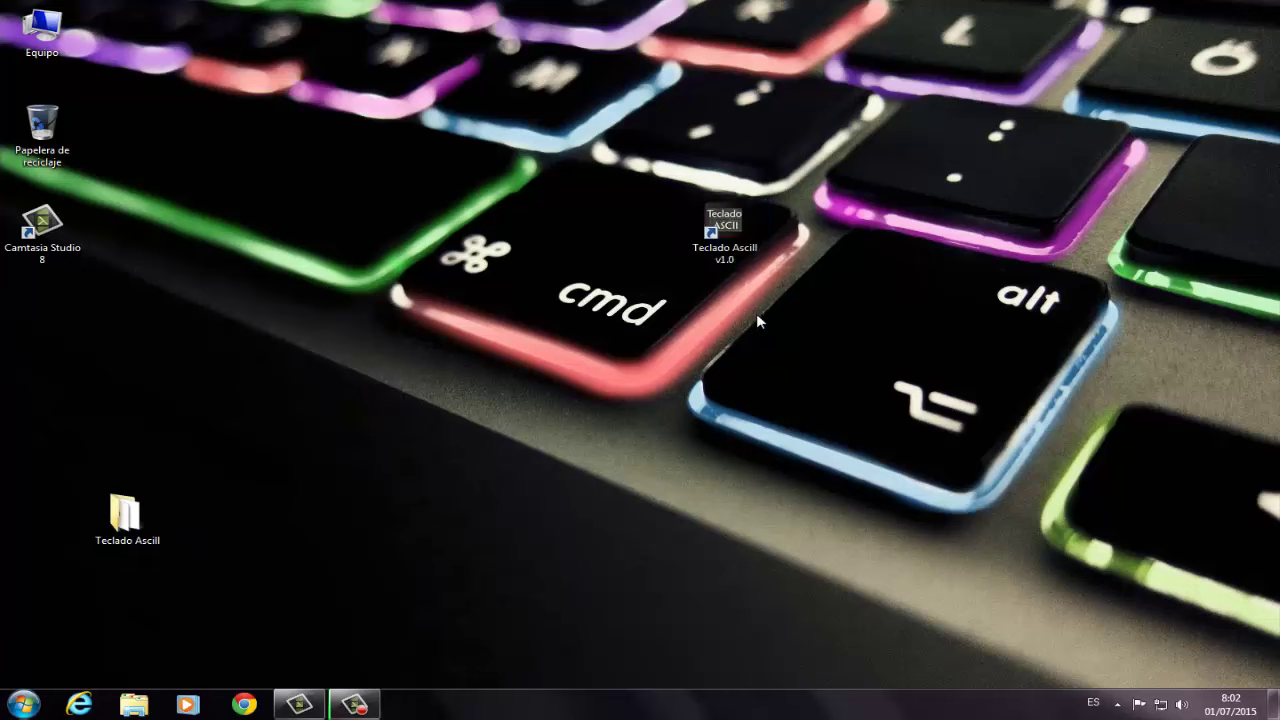
click(22, 704)
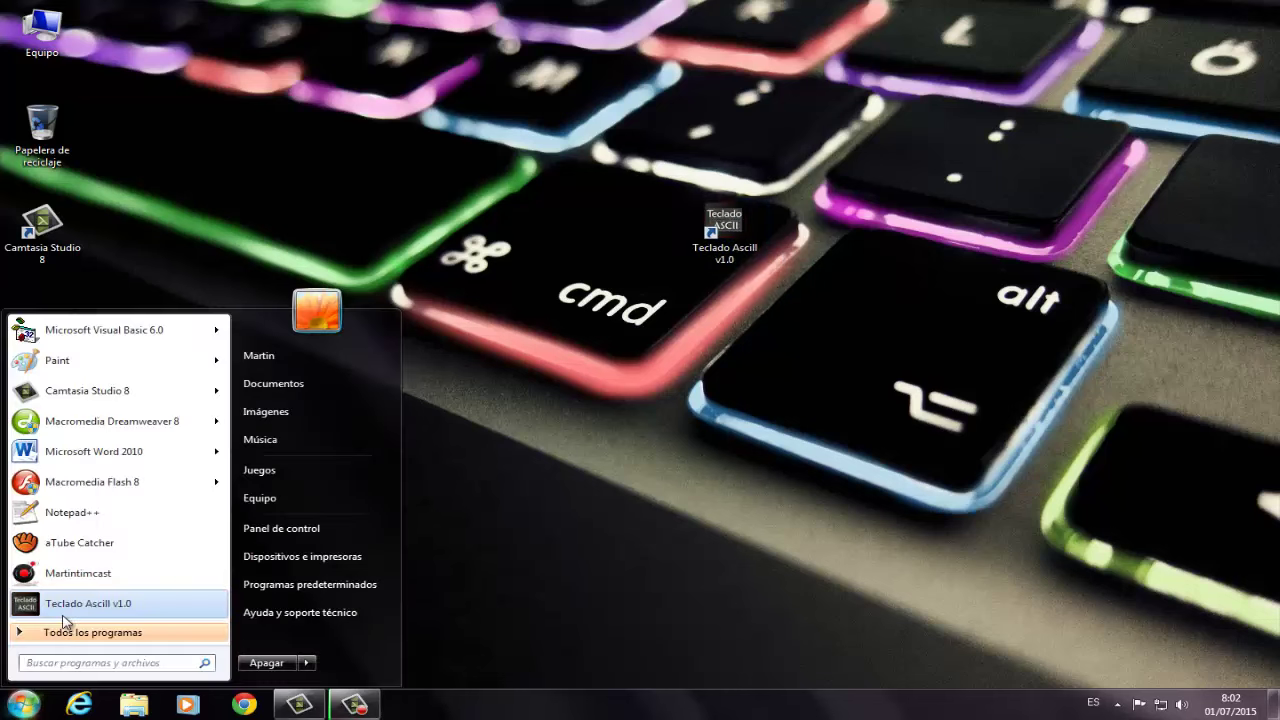
click(725, 447)
drag(728, 238, 718, 262)
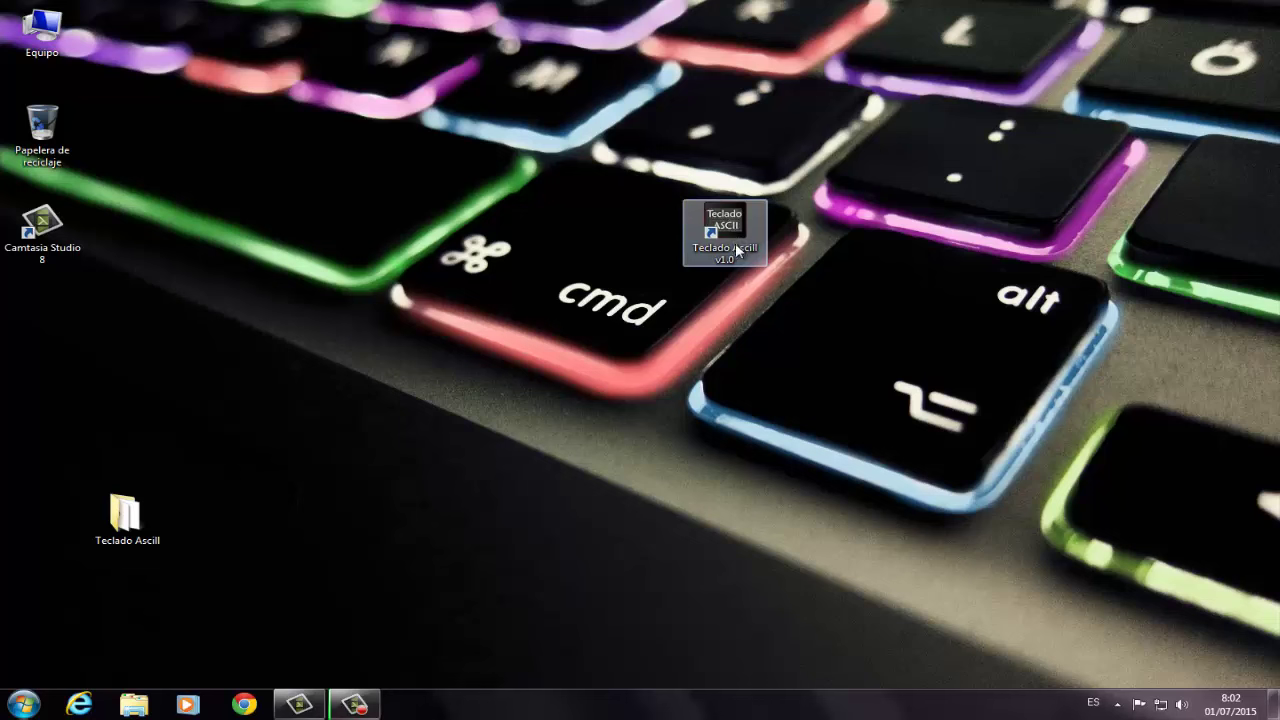
double_click(735, 240)
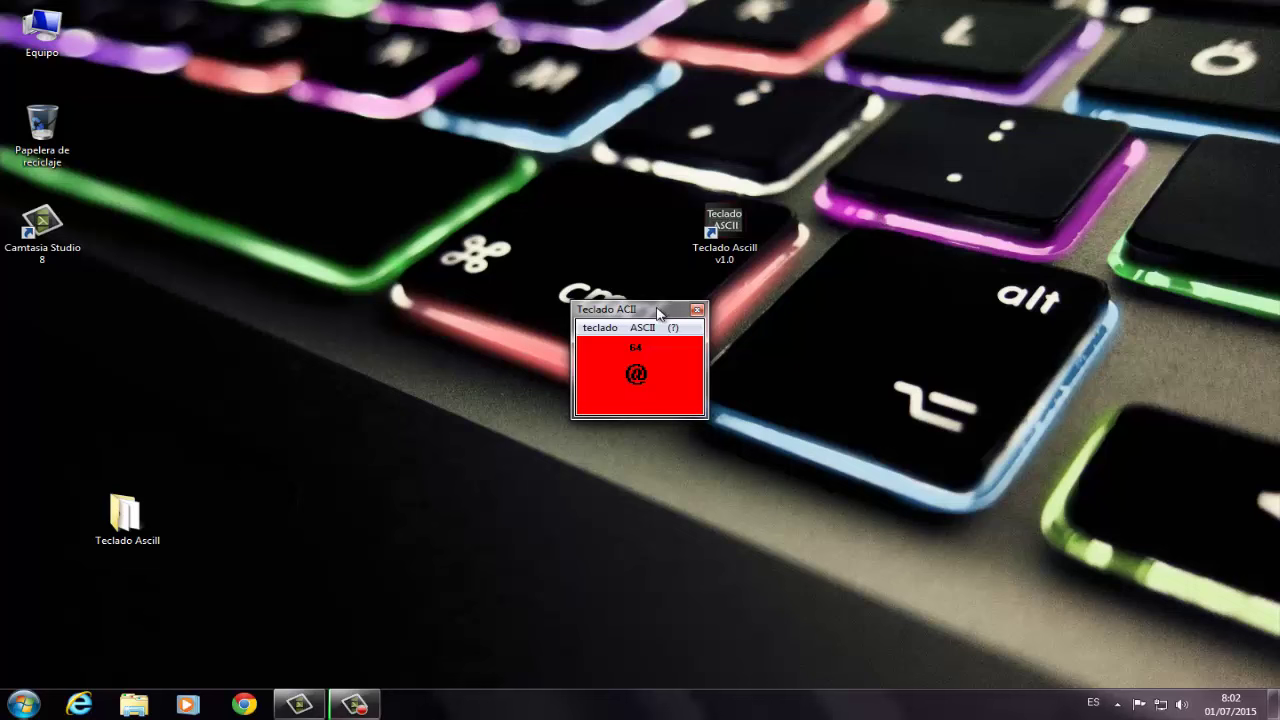
Choose the ¼ symbol from the keyboard character list and select it in the display field.
click(602, 331)
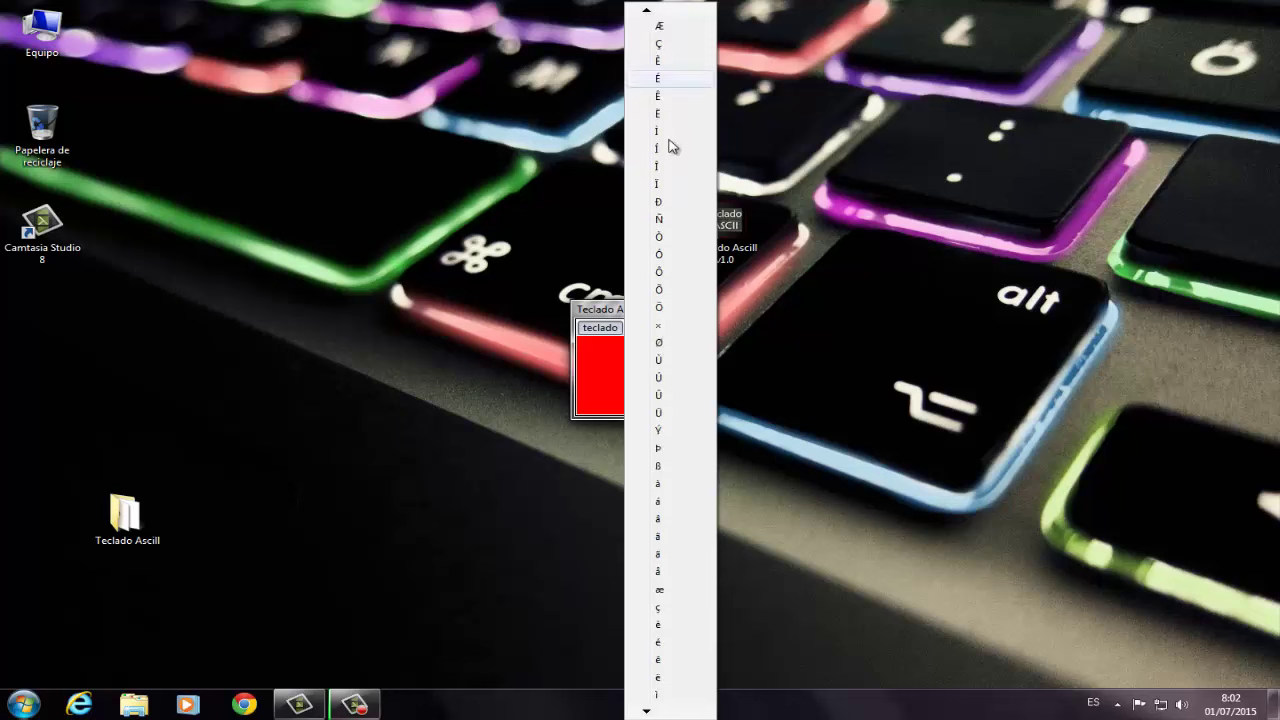
mouse_move(645, 14)
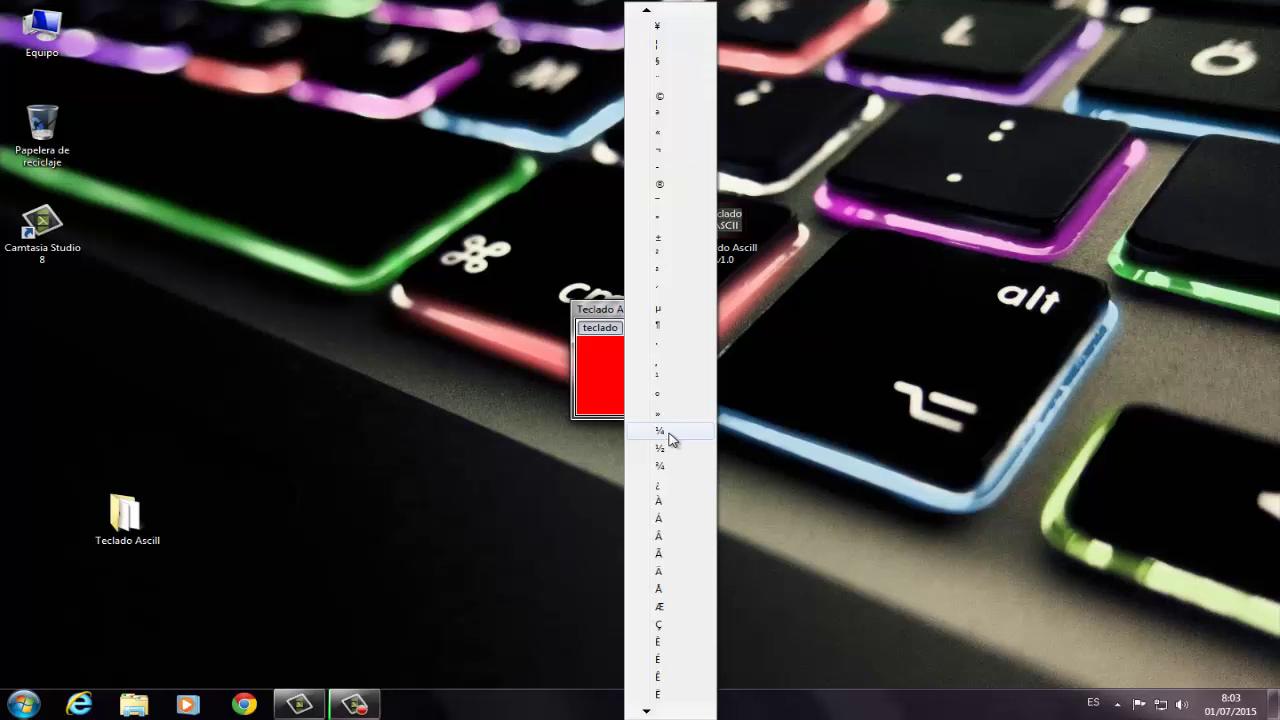
click(674, 441)
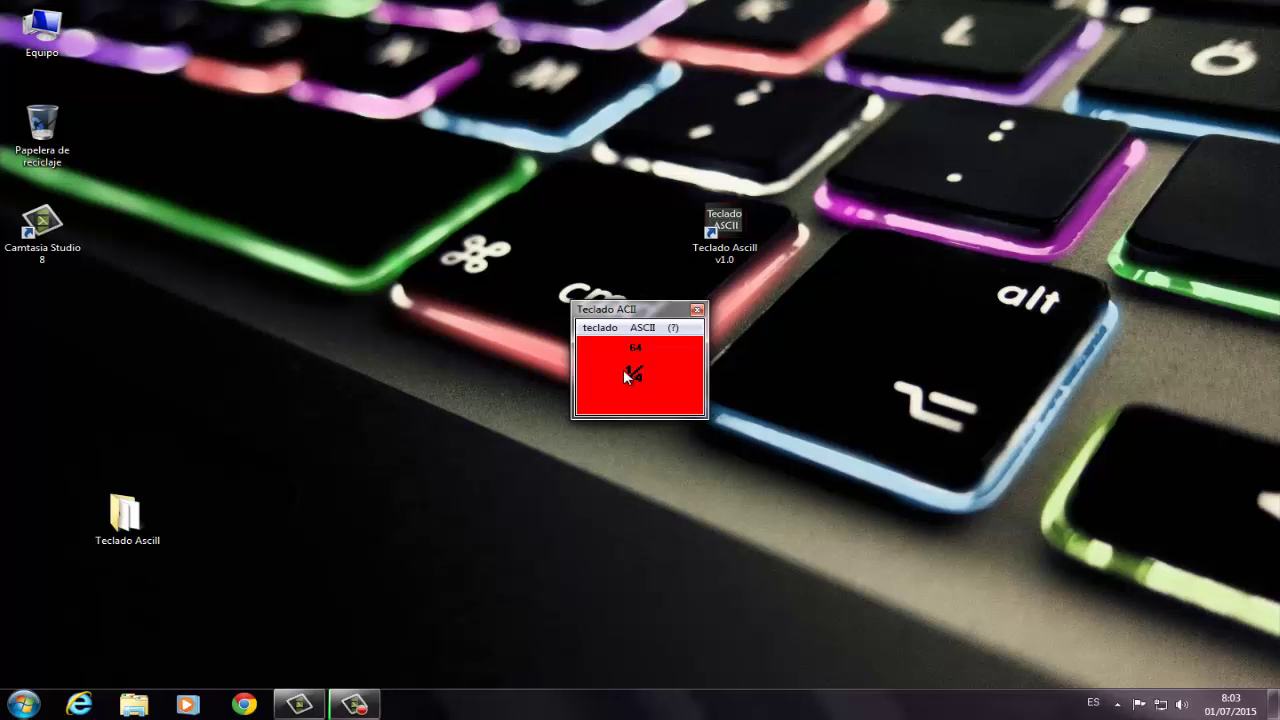
drag(623, 369, 654, 373)
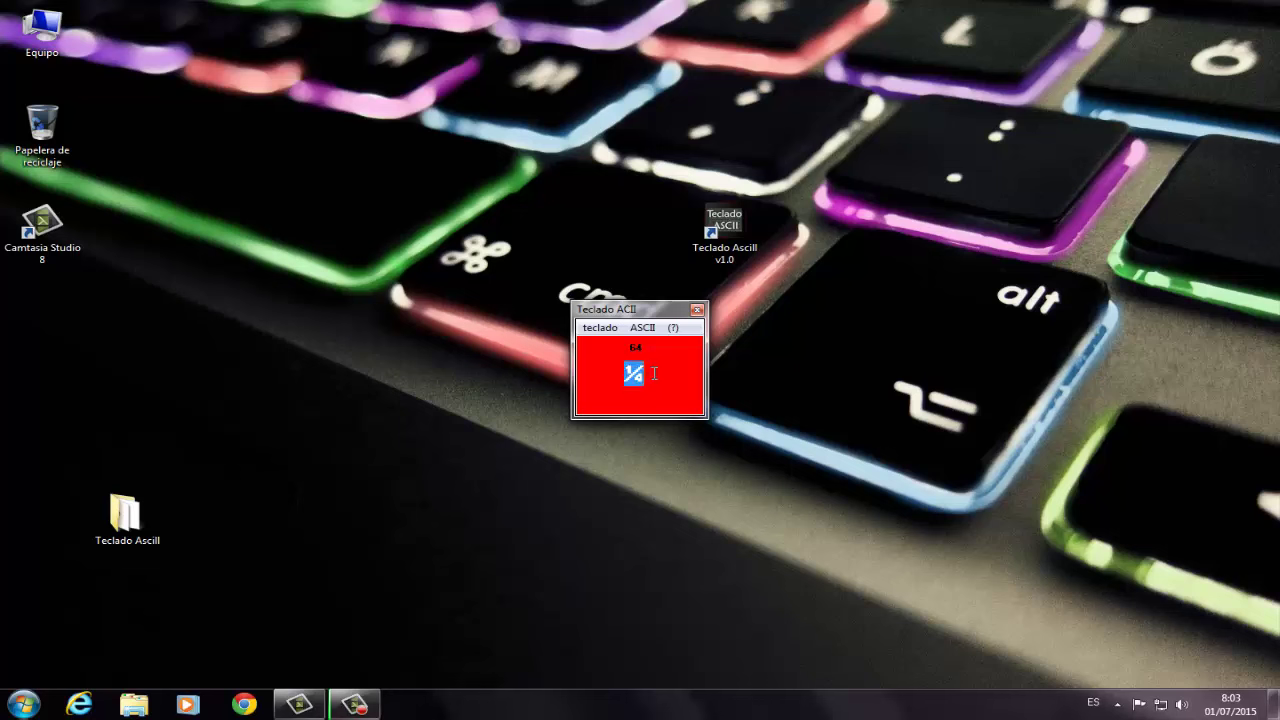
Search for notepad and open a blank Bloc de notas document.
click(40, 706)
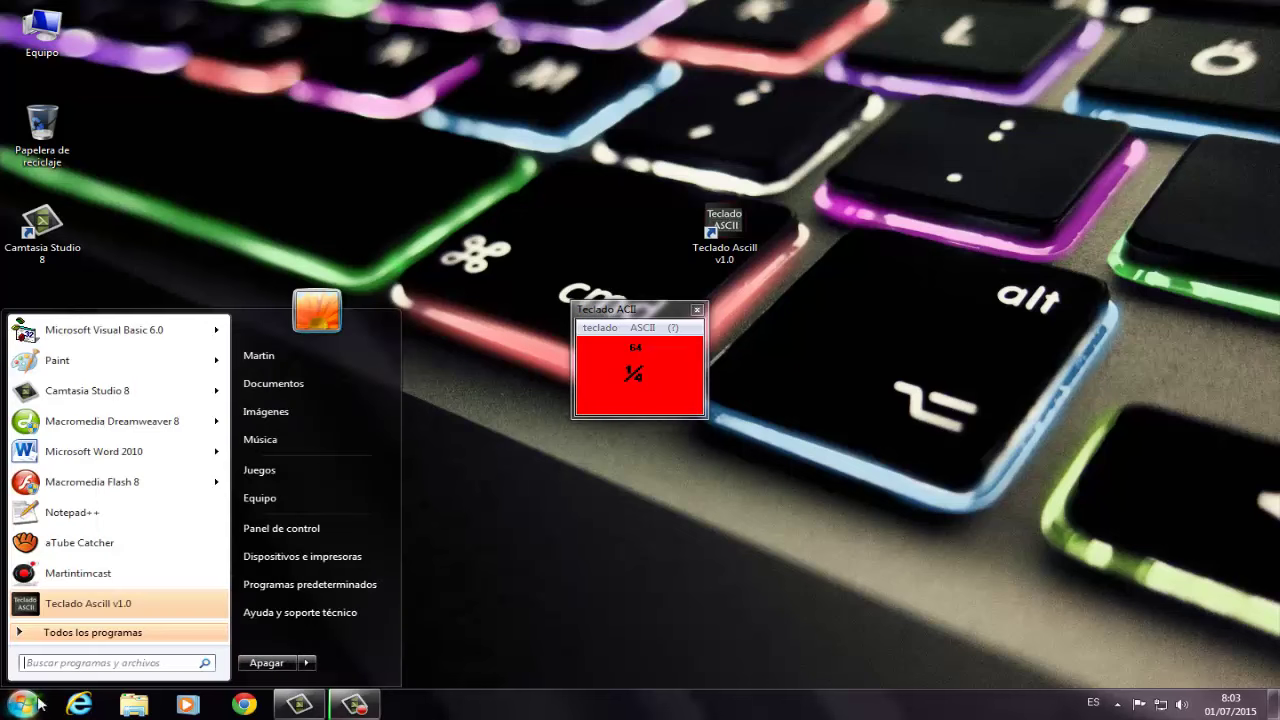
text(notep)
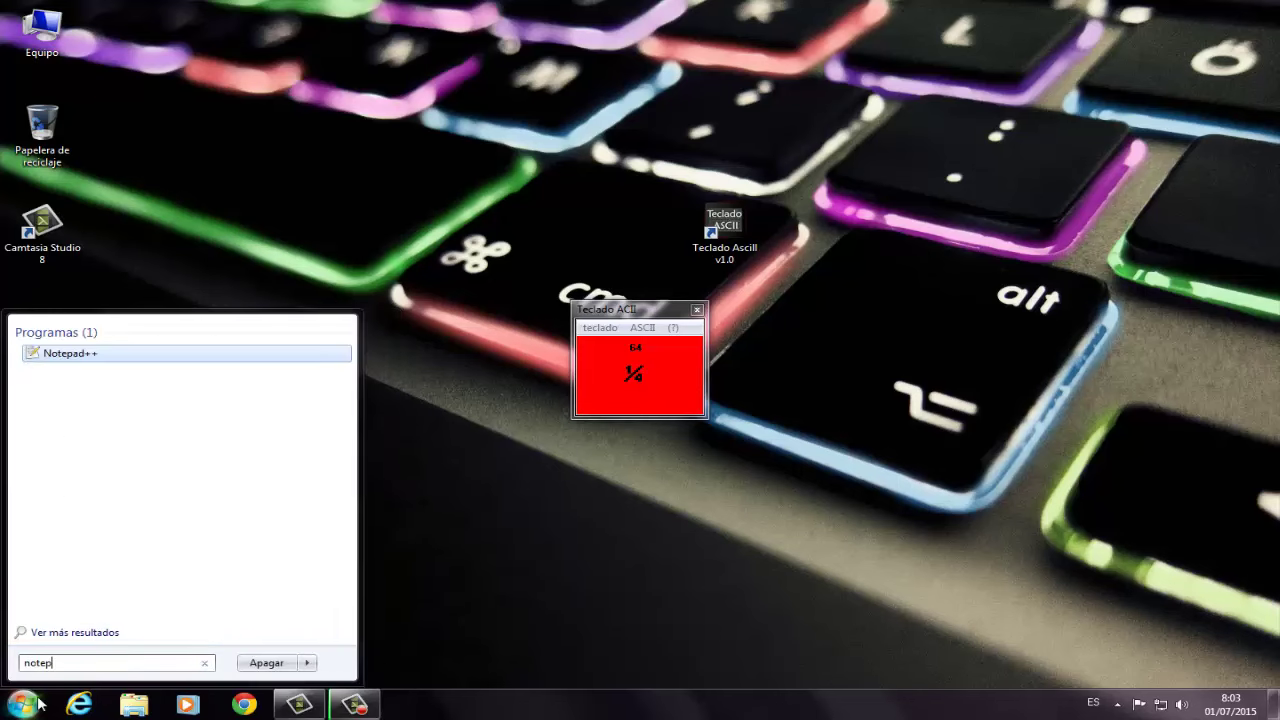
text(ad)
key(Return)
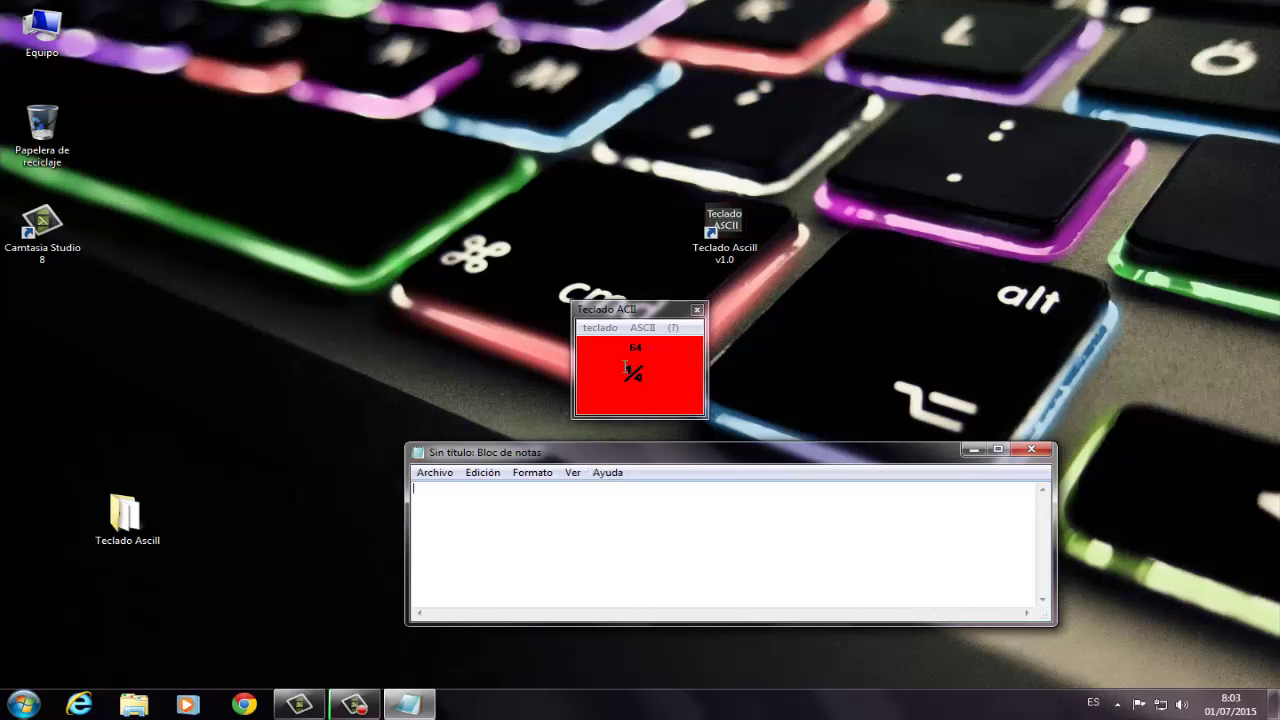
Copy the ¼ symbol from the Teclado window and paste it into the blank Bloc de notas document.
drag(625, 368, 657, 372)
right_click(630, 375)
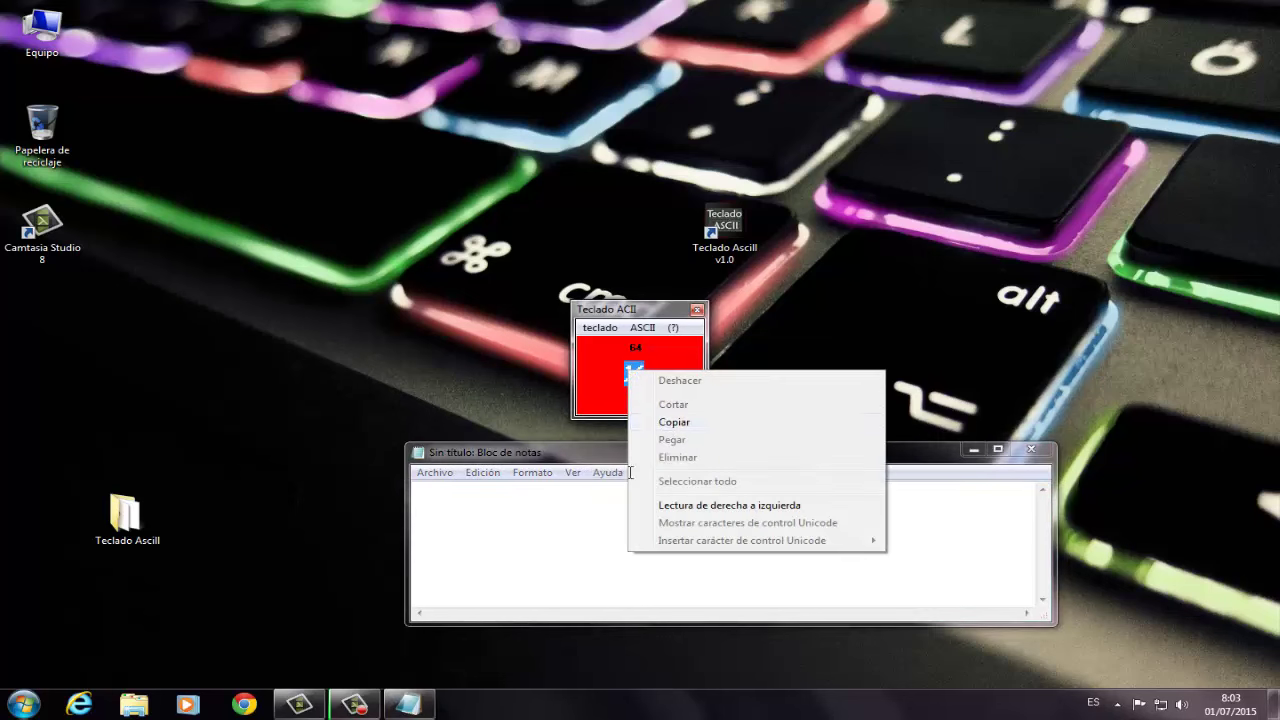
click(670, 424)
click(600, 514)
right_click(590, 510)
click(633, 357)
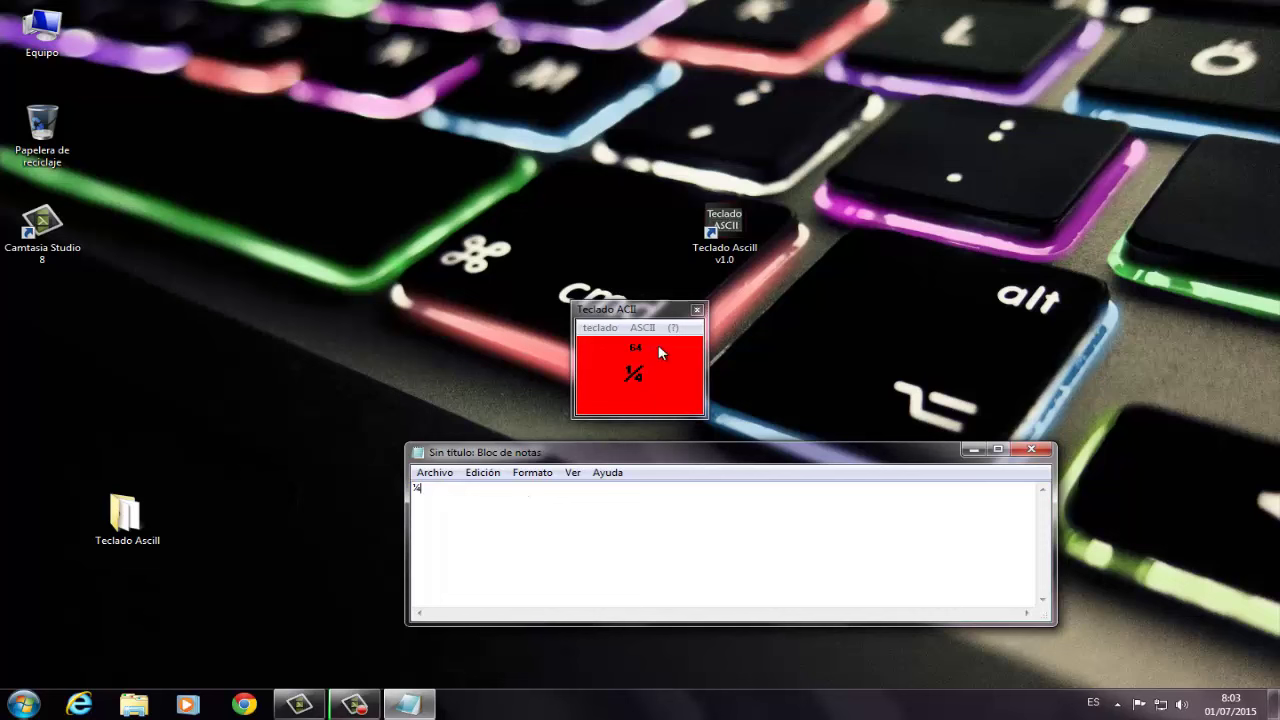
Choose the low double quotation mark „ from the keyboard character list.
click(600, 327)
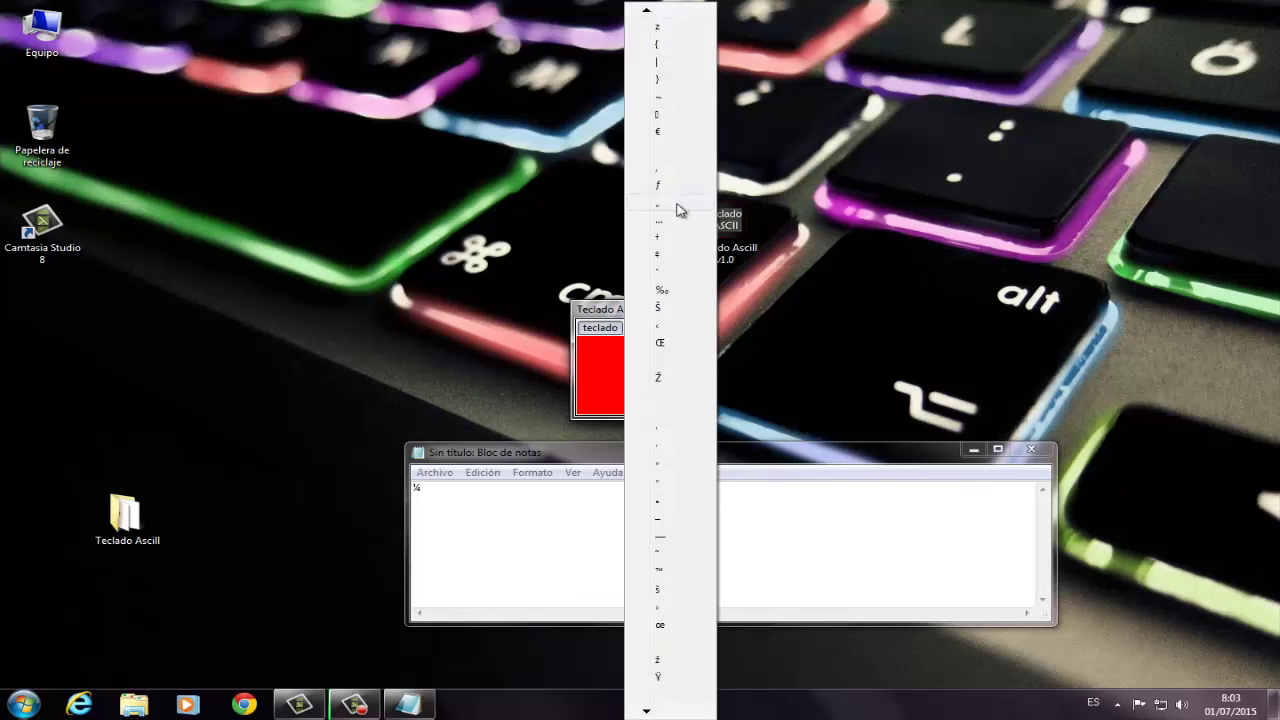
click(682, 211)
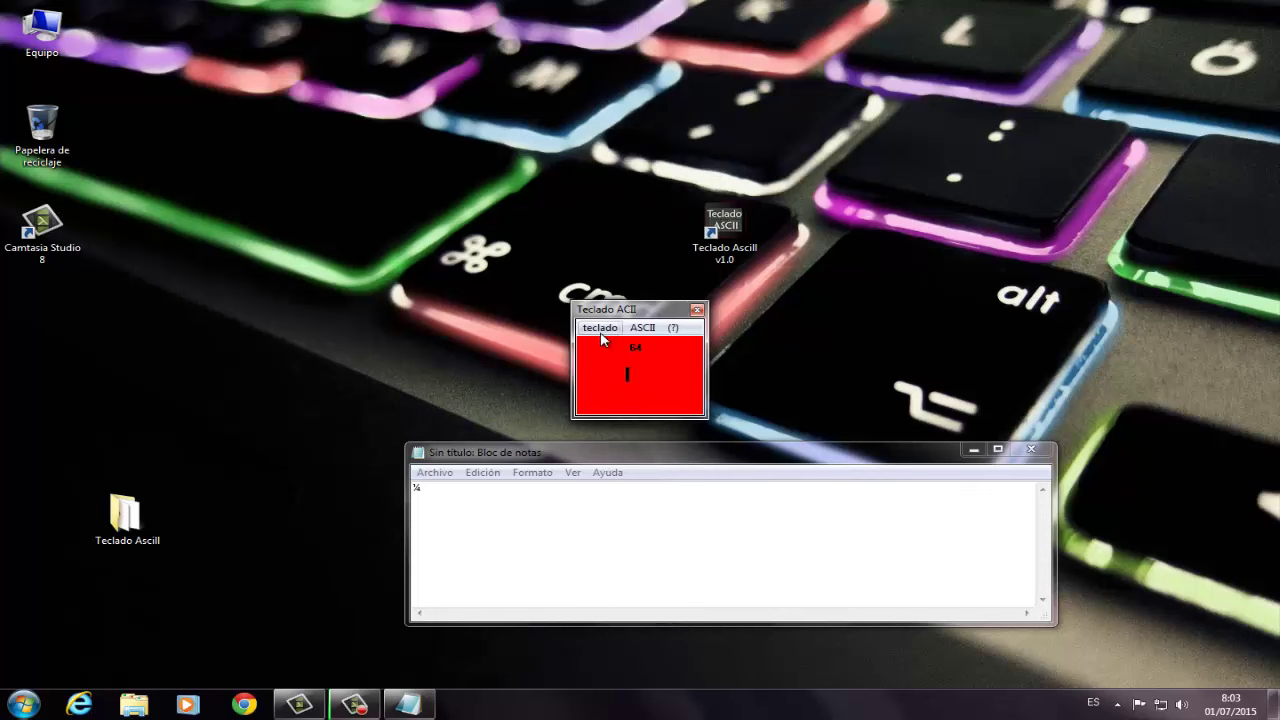
click(602, 336)
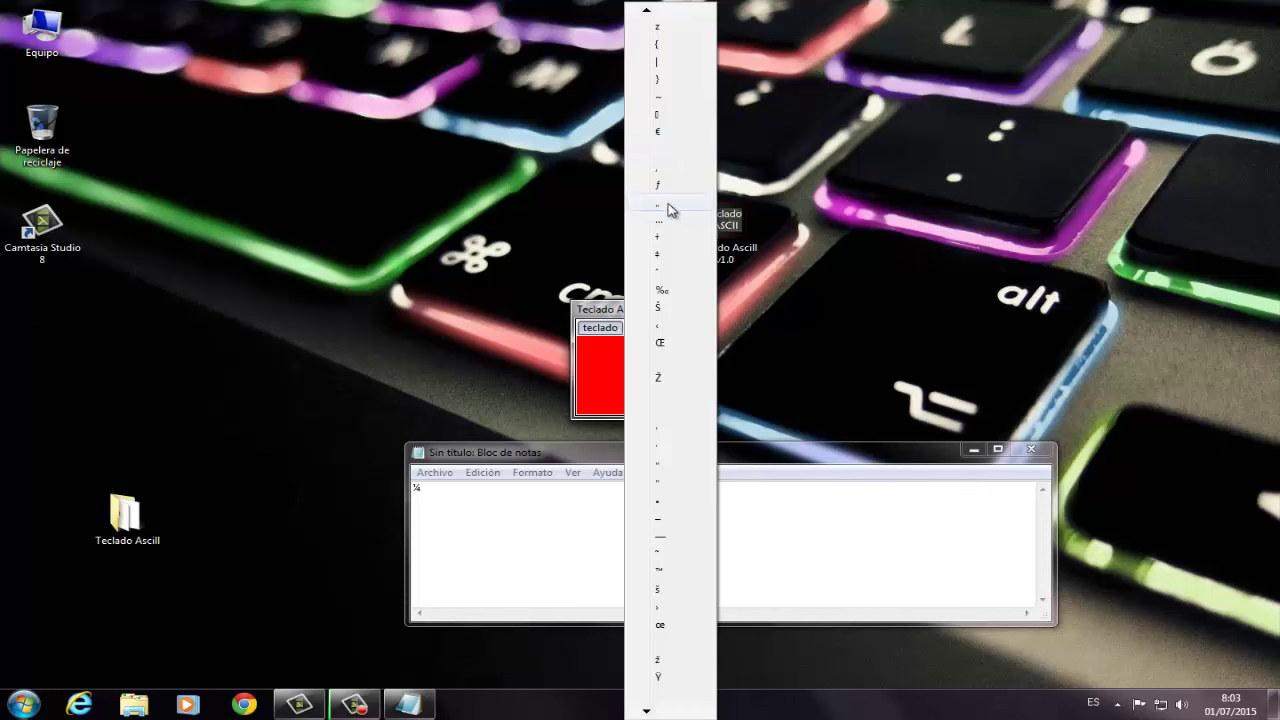
click(669, 207)
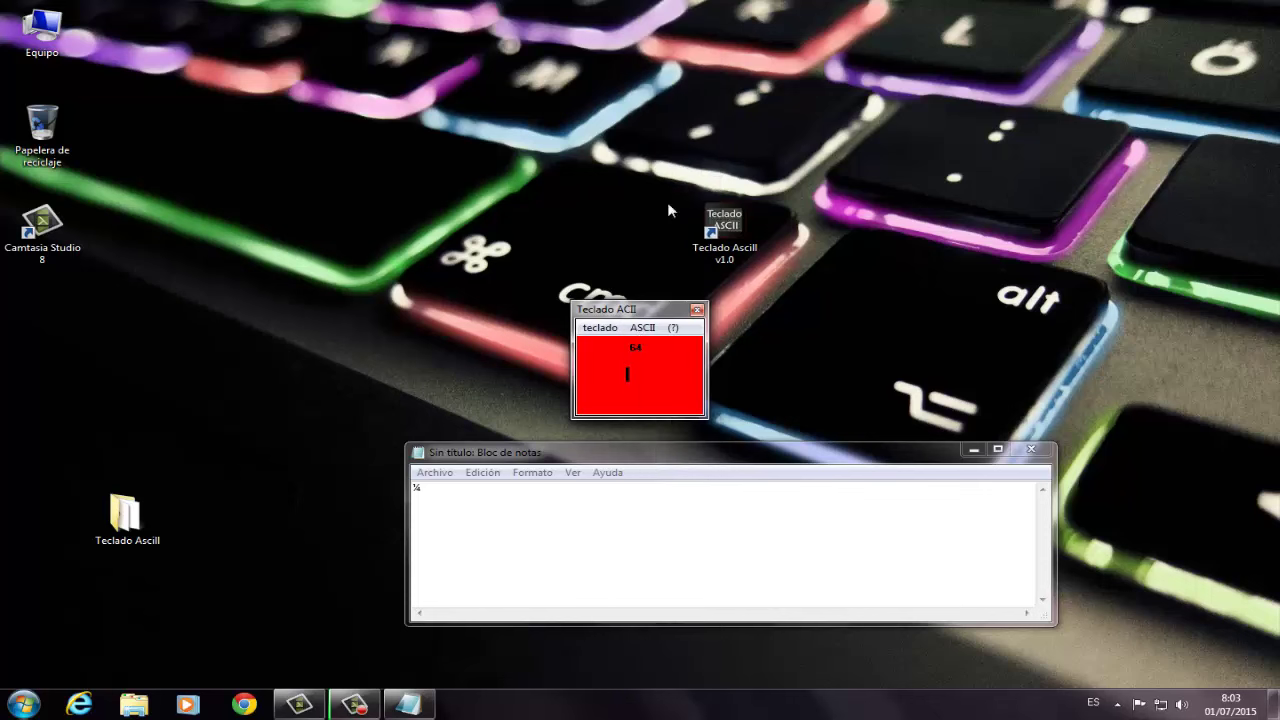
Copy the „ character from the Teclado window and paste it after the ¼ in Bloc de notas.
click(630, 374)
right_click(628, 372)
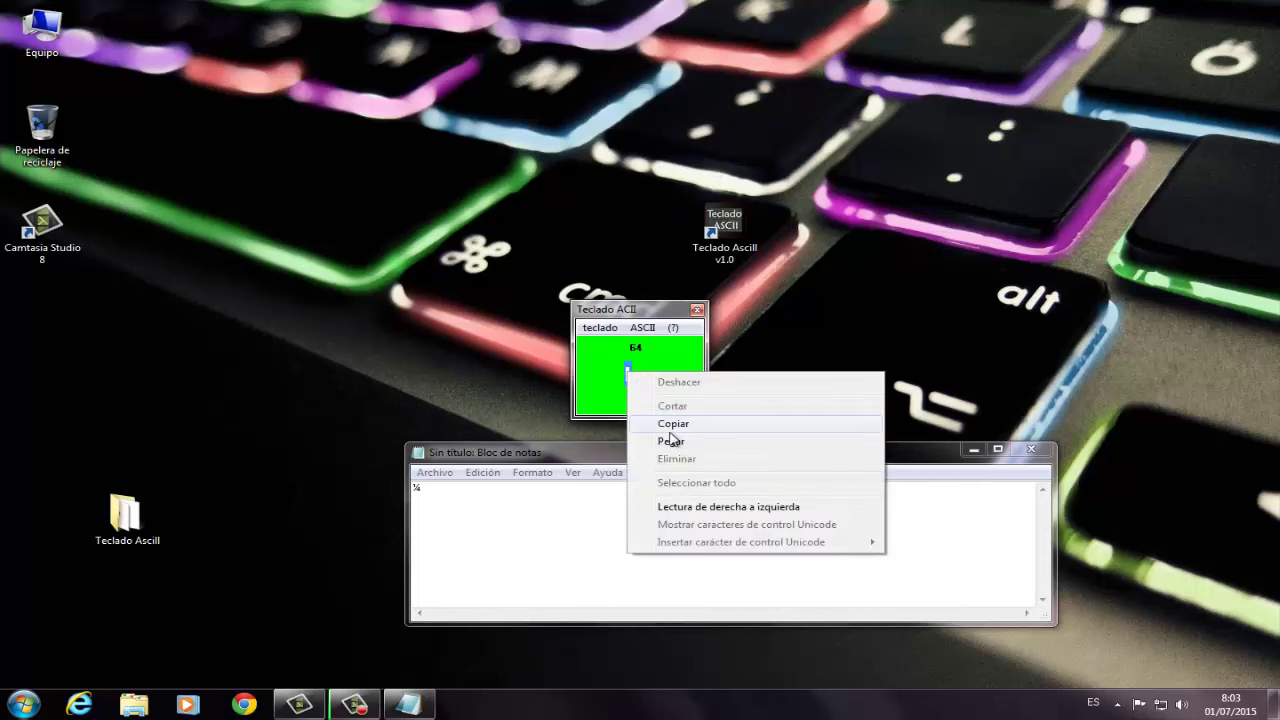
click(587, 494)
right_click(588, 493)
click(661, 345)
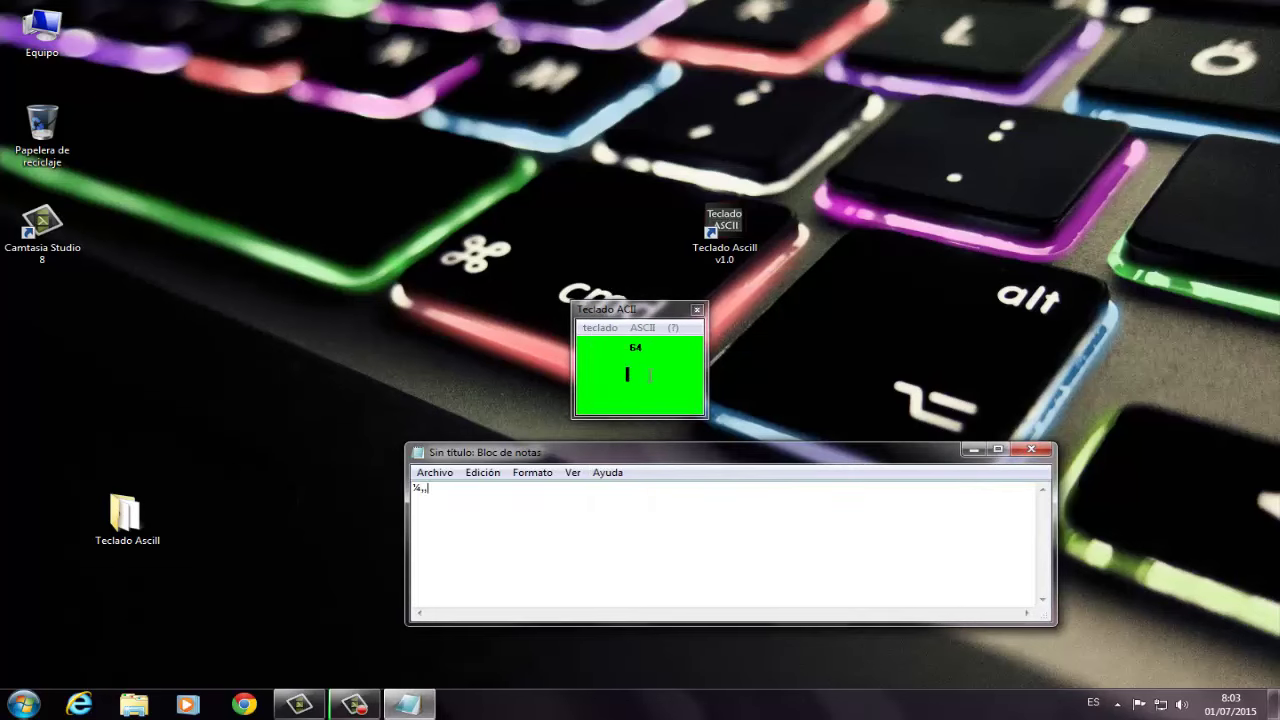
Paste a second „ character into the Bloc de notas document and return to the Teclado window.
click(688, 374)
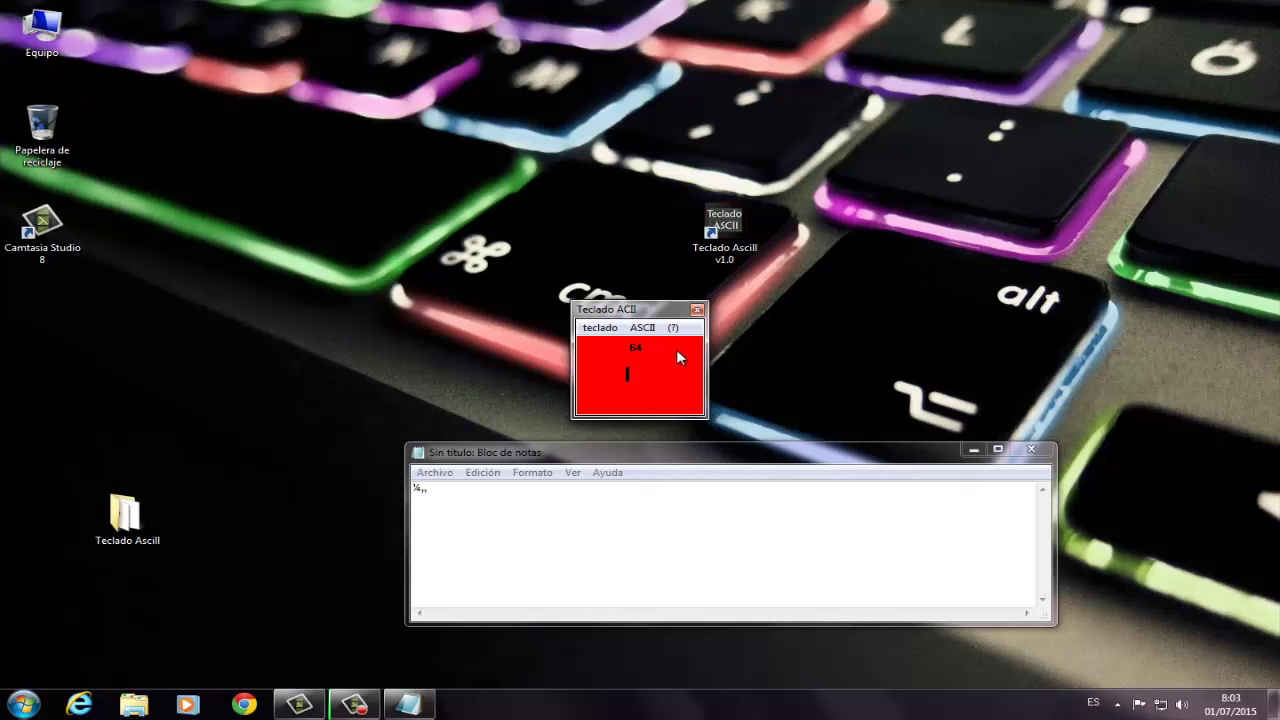
click(557, 494)
right_click(557, 495)
click(640, 353)
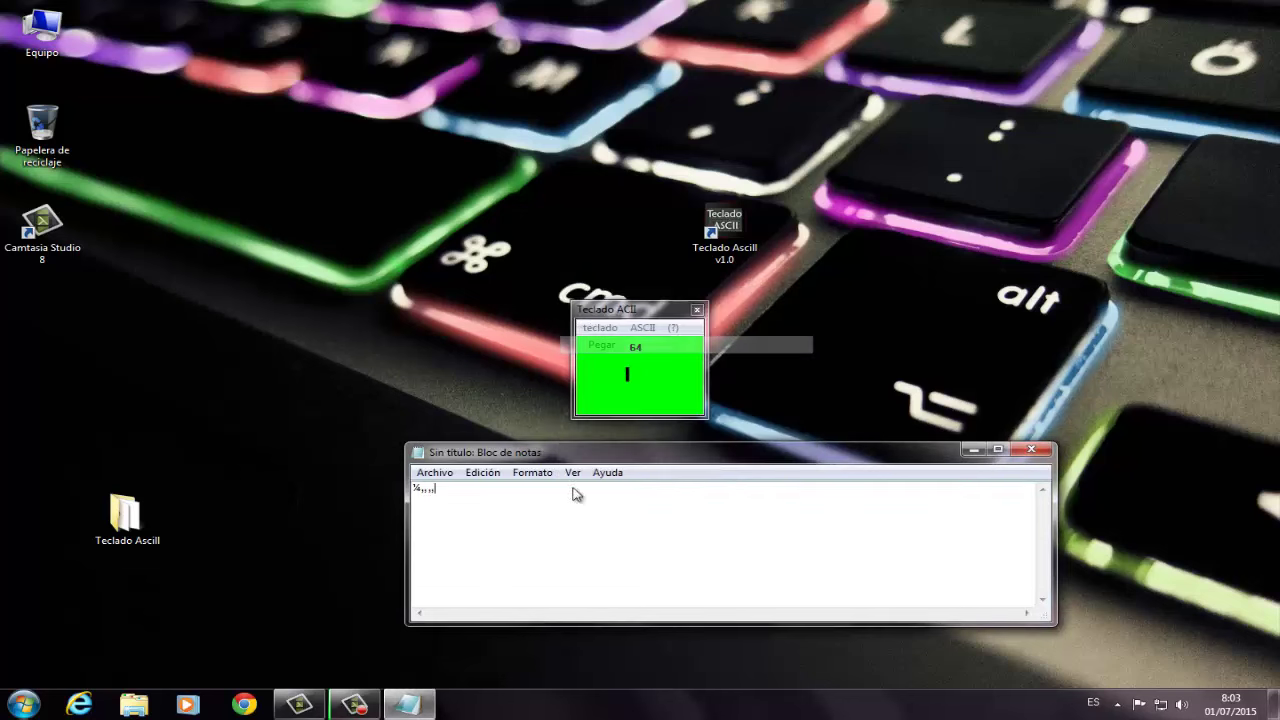
click(626, 314)
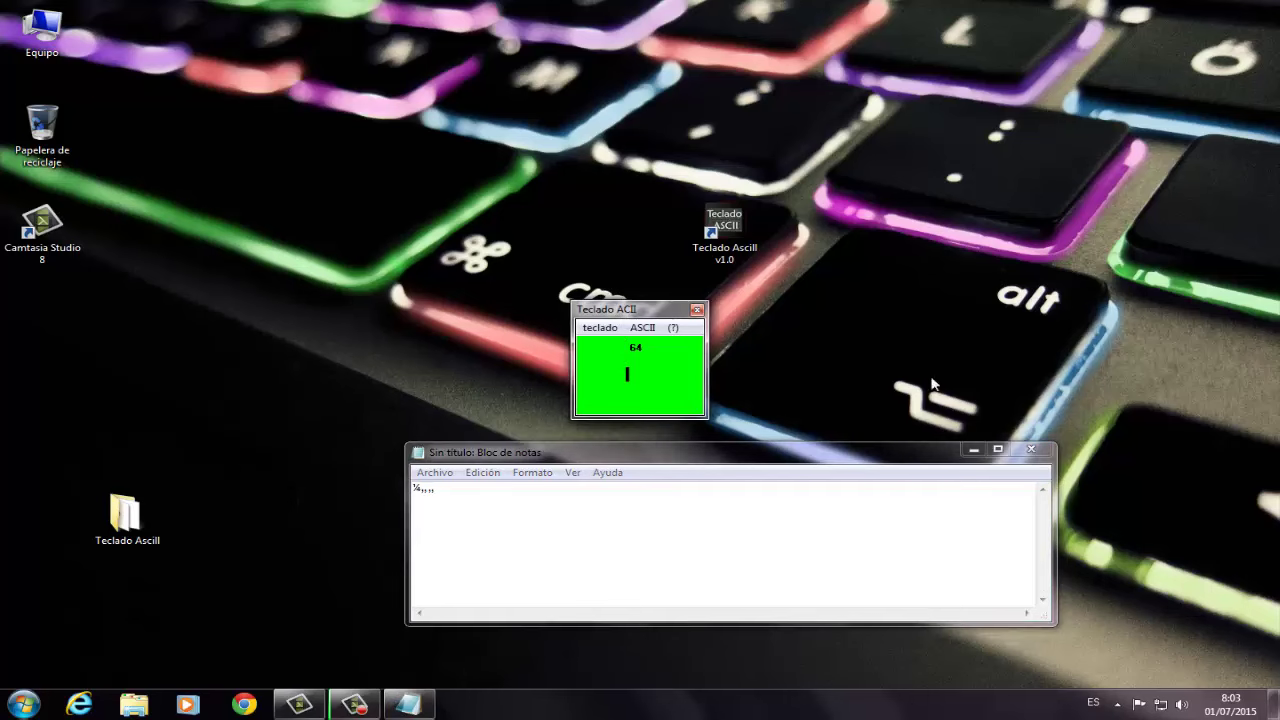
Cancel closing Bloc de notas and delete all the text in its document.
click(1031, 449)
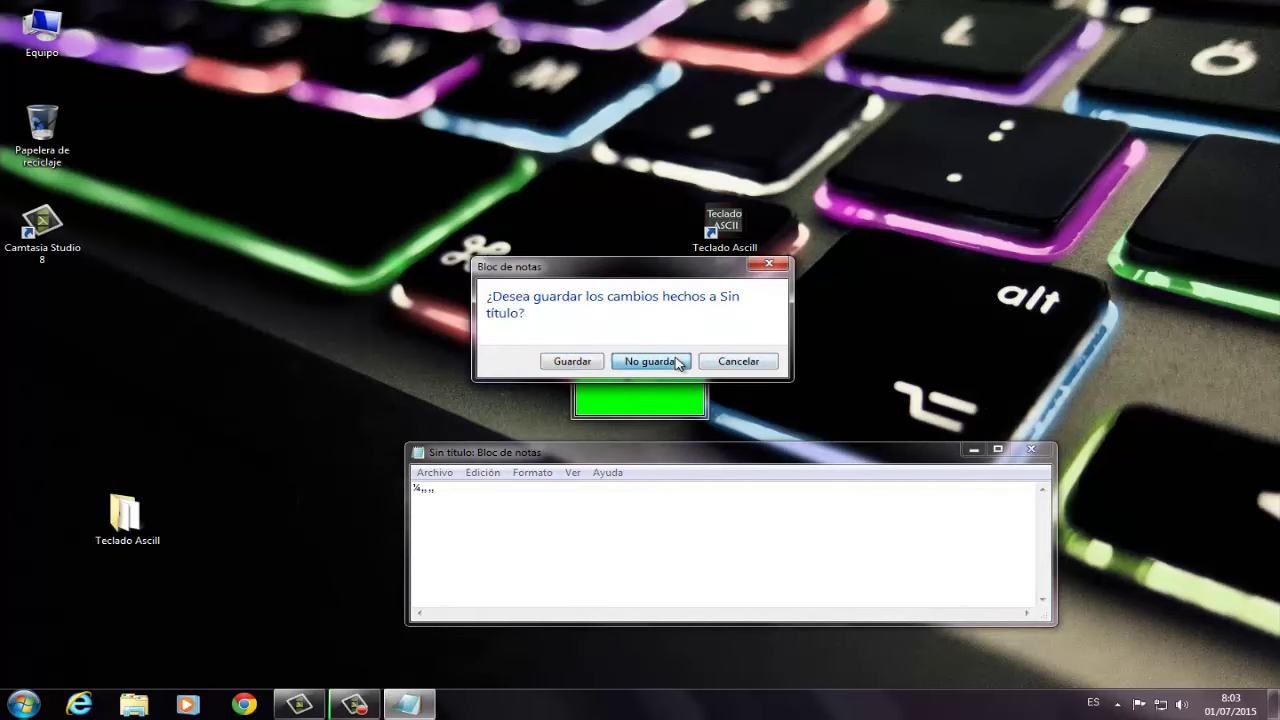
click(738, 362)
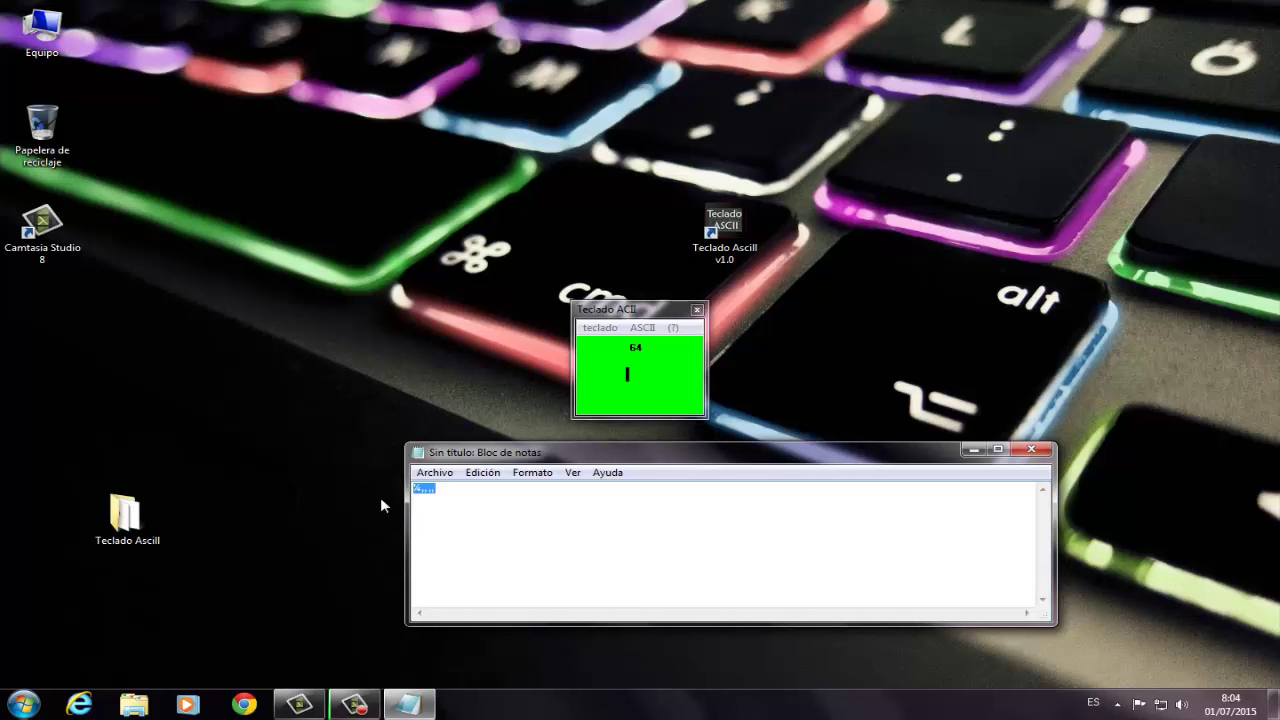
key(BackSpace)
Set the ASCII code in the Teclado window to 62 to generate the > character.
click(665, 350)
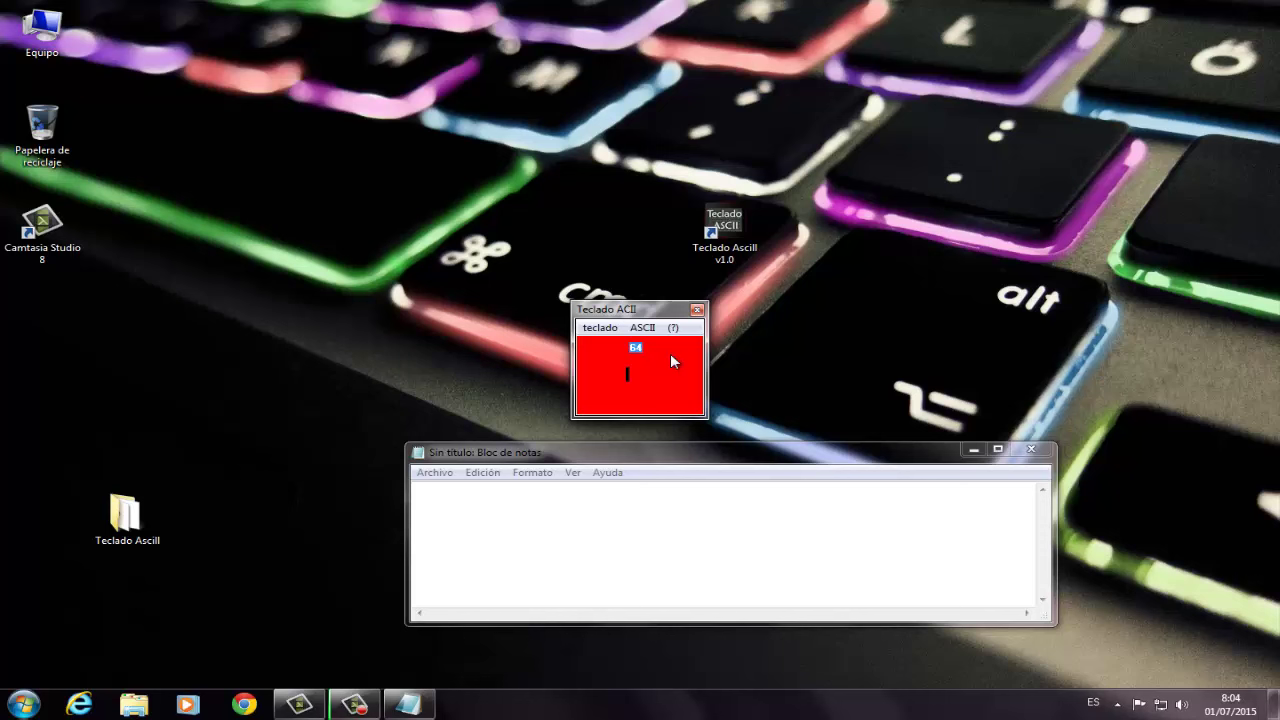
text(664)
key(BackSpace)
key(BackSpace)
double_click(635, 345)
click(670, 374)
click(605, 330)
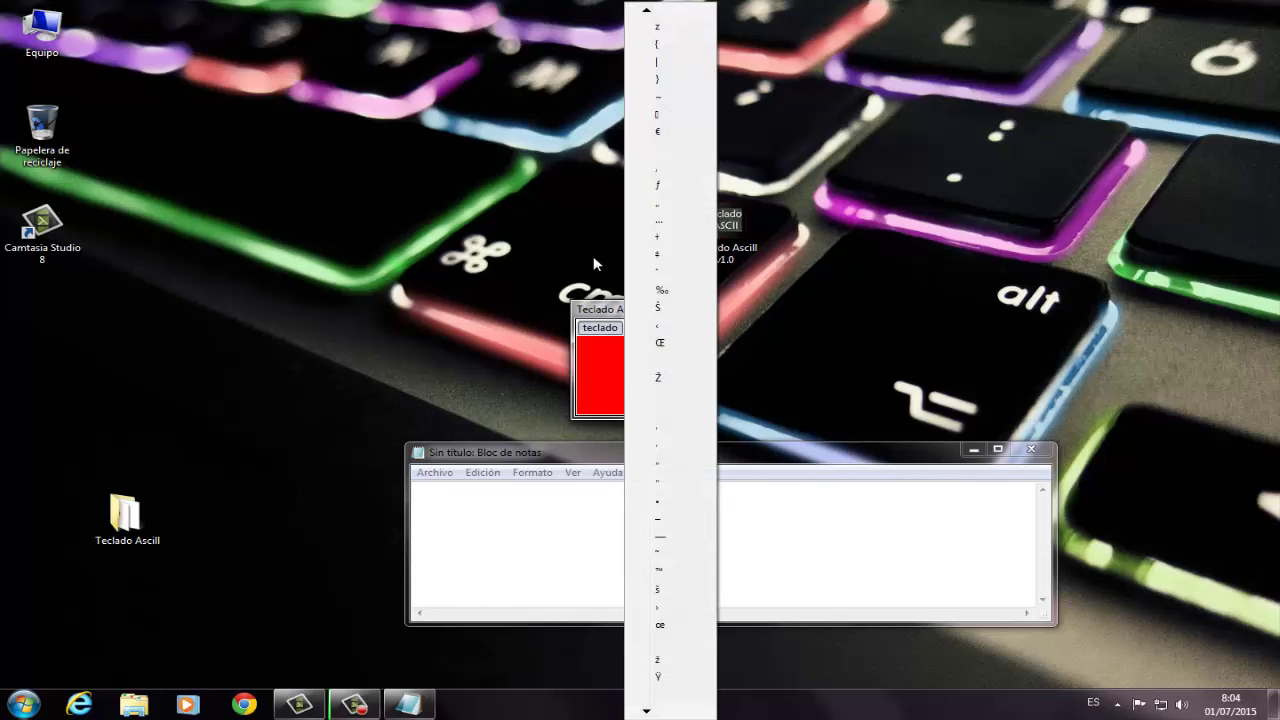
click(605, 312)
double_click(636, 347)
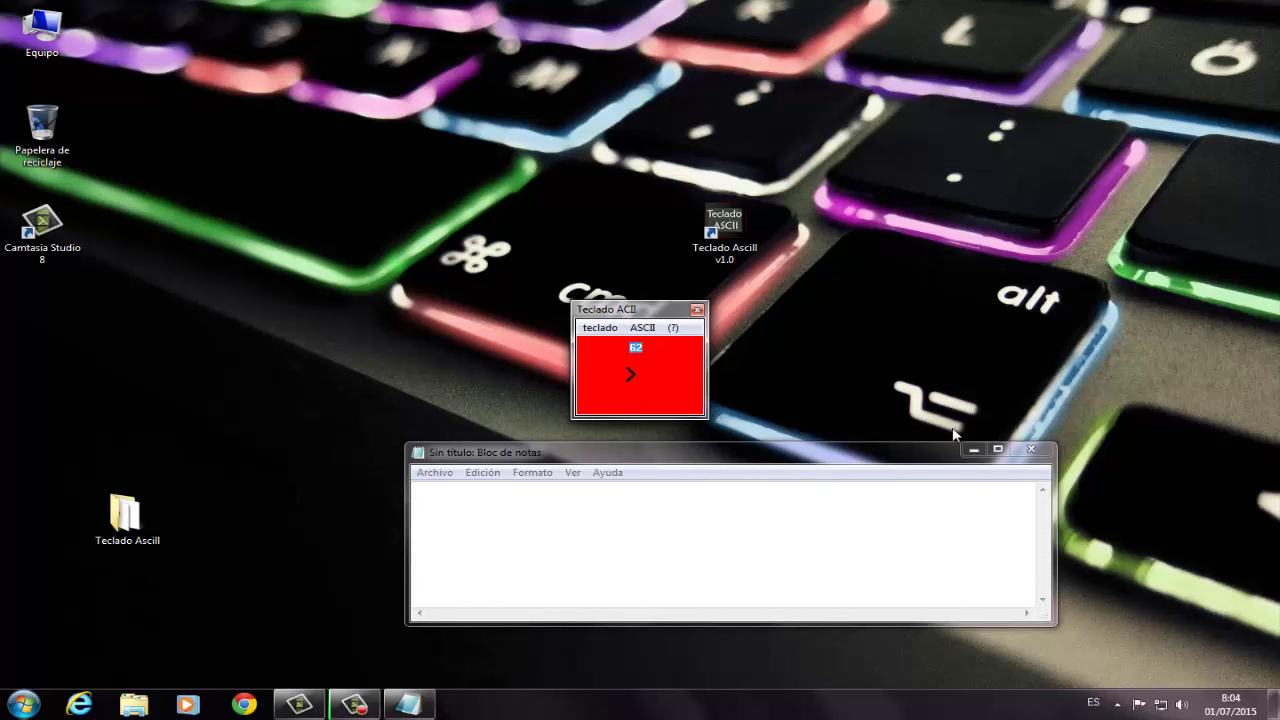
Close the empty Bloc de notas document, then view the full table of ASCII code commands and dismiss it.
click(1030, 451)
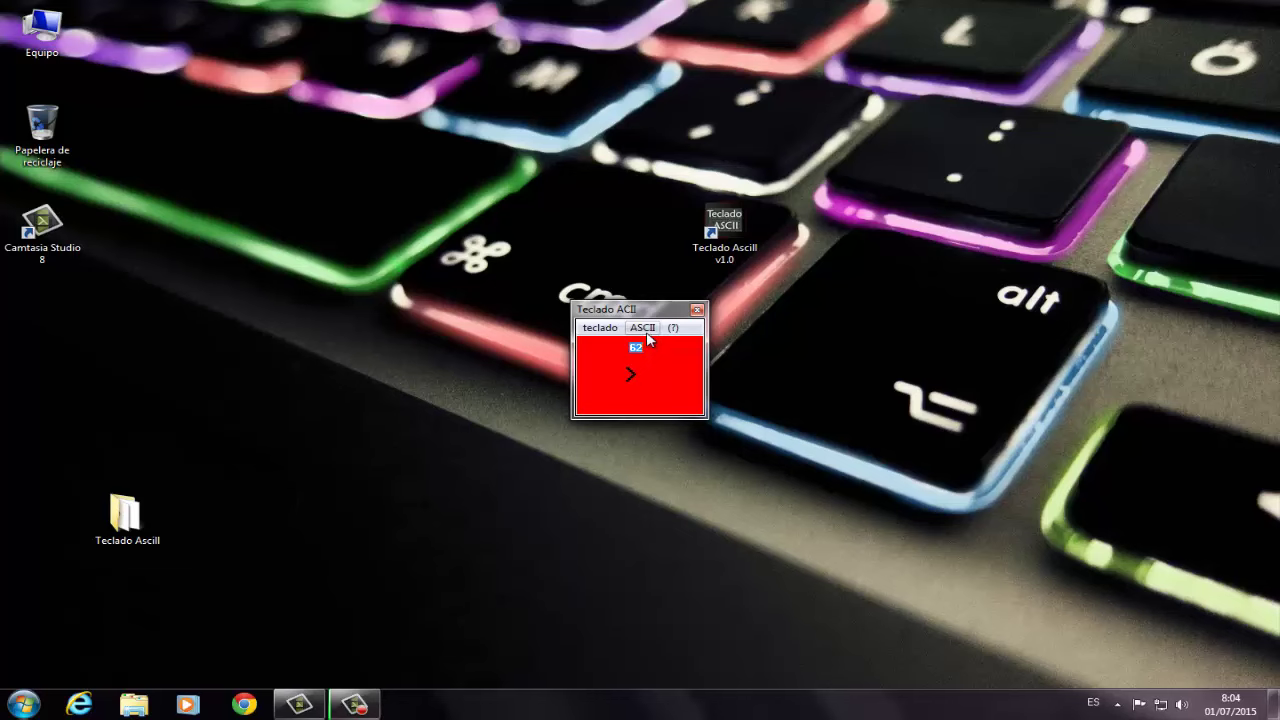
click(647, 338)
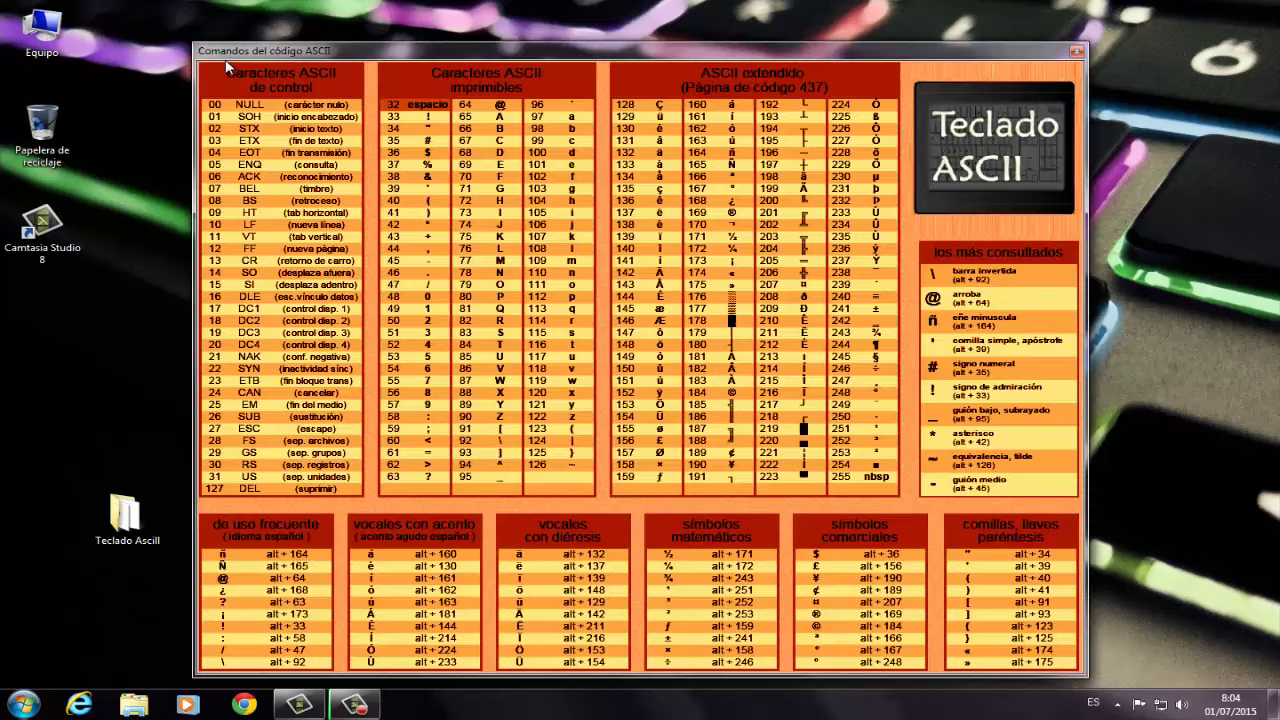
drag(285, 49, 299, 35)
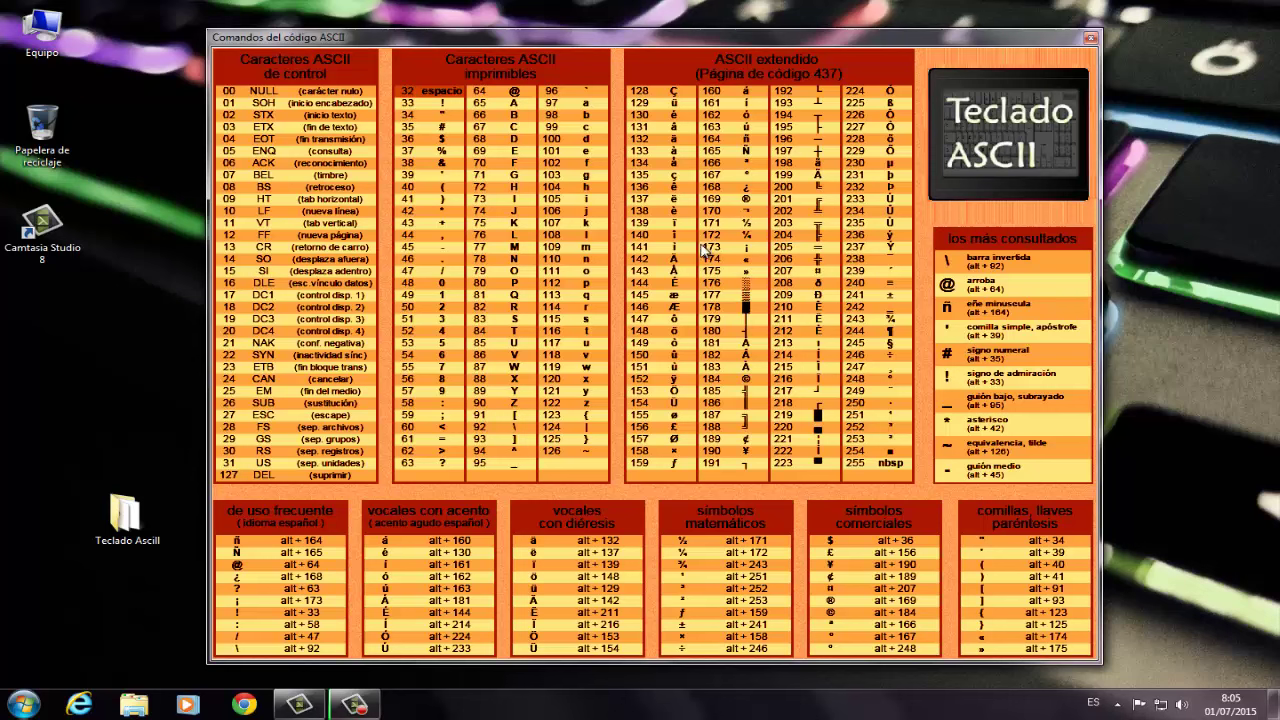
key(Escape)
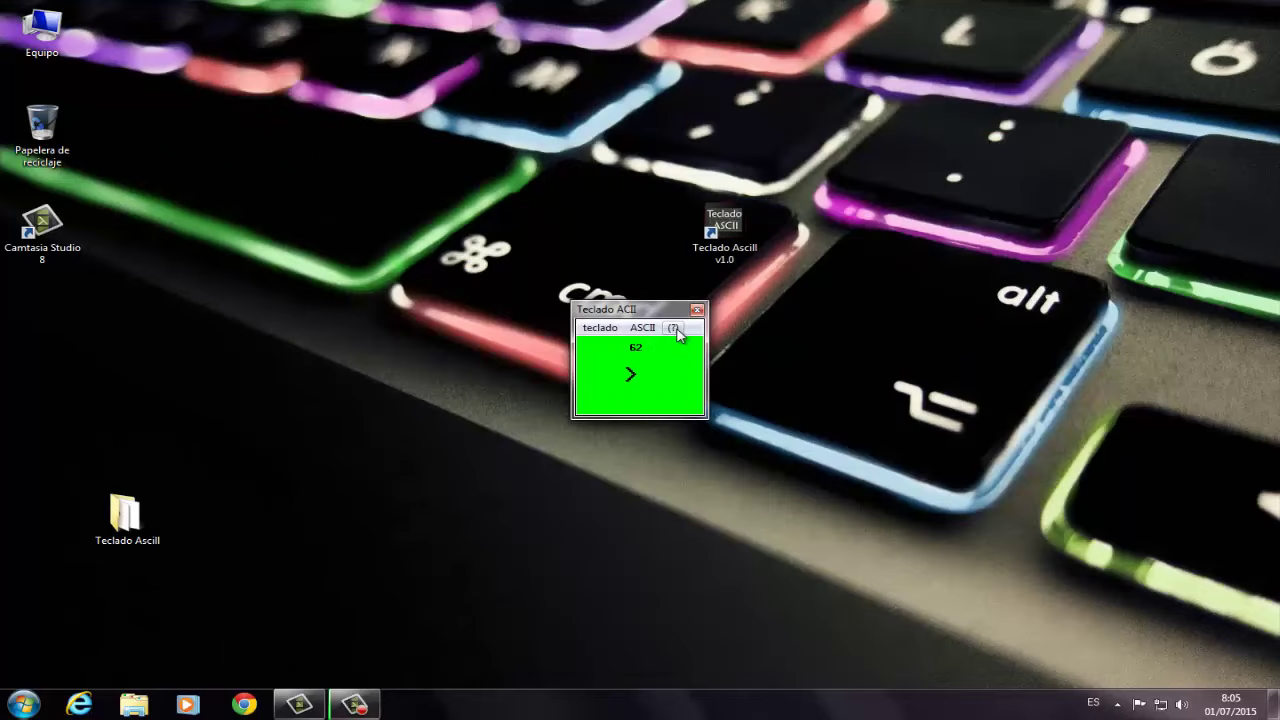
Read the software's author information and browse the special characters listed in the Teclado window.
click(674, 329)
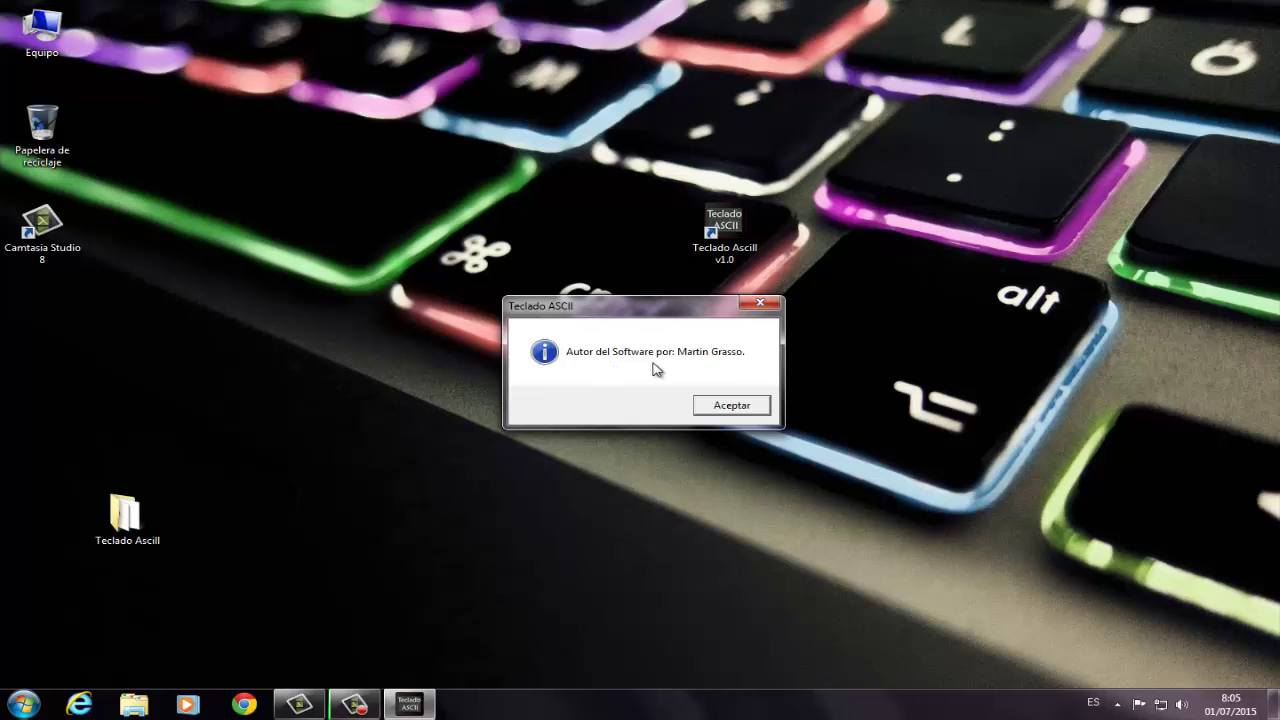
click(736, 410)
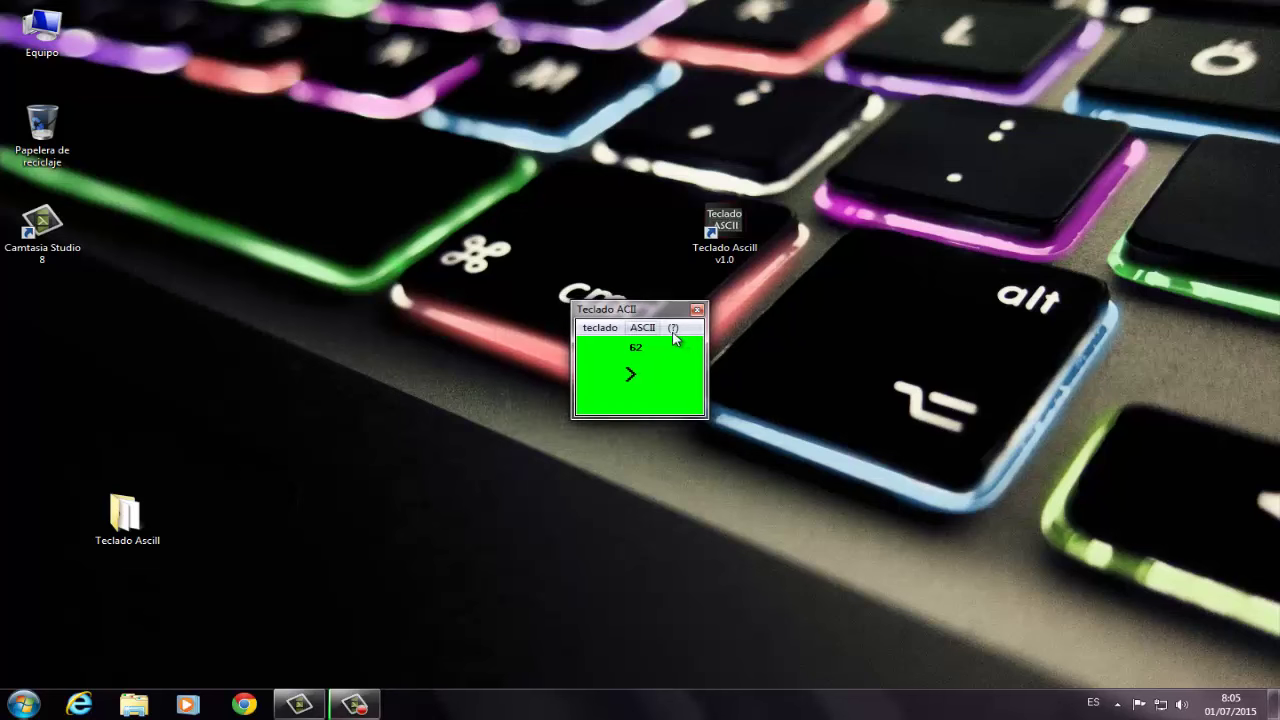
click(601, 330)
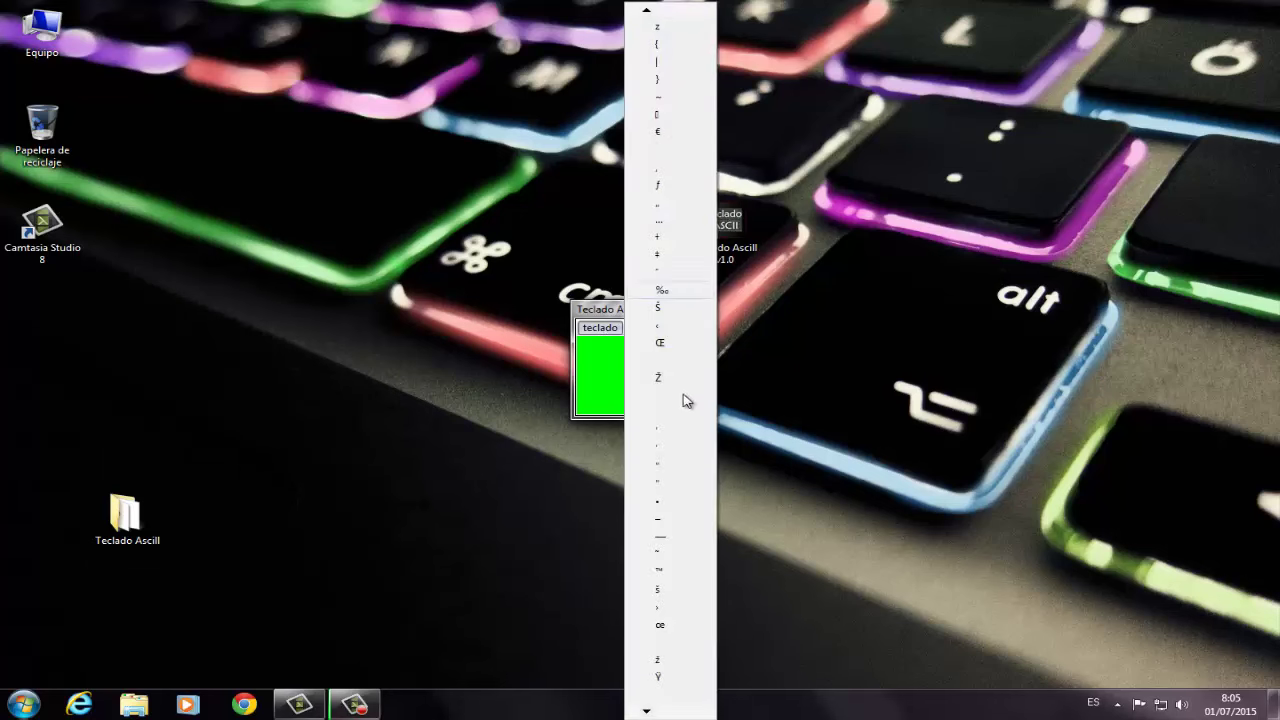
click(612, 330)
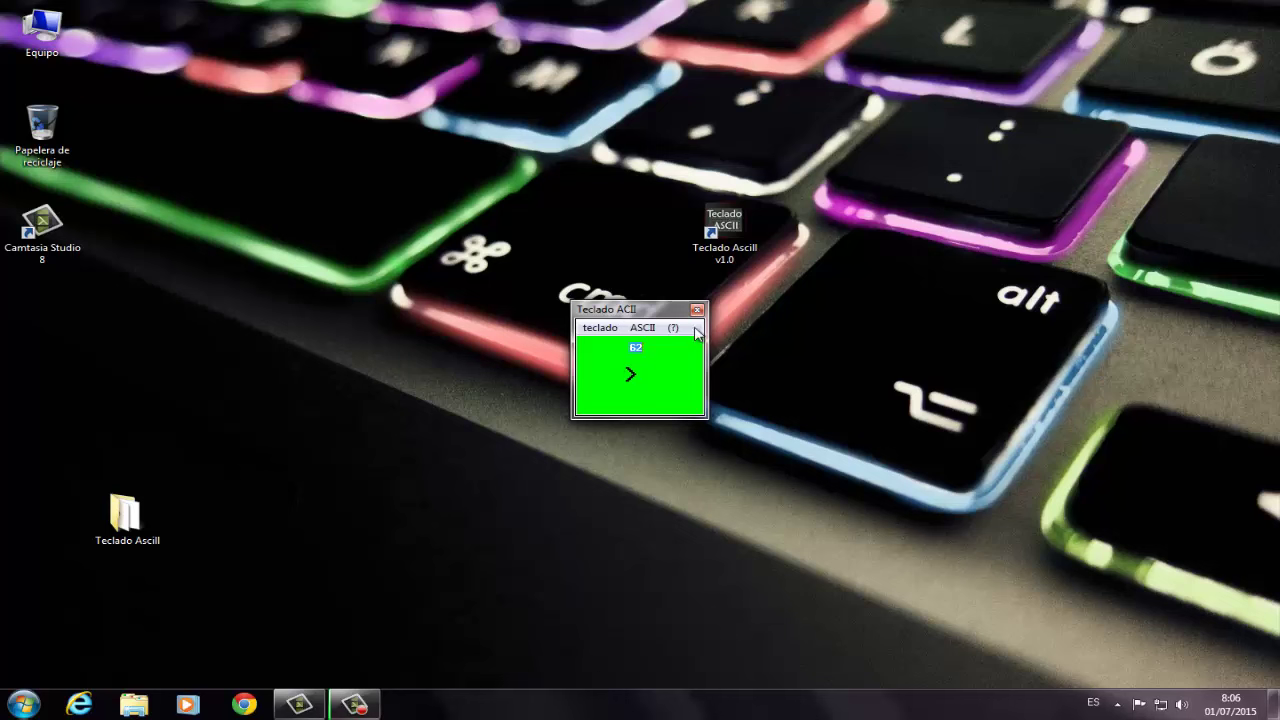
click(603, 330)
click(585, 384)
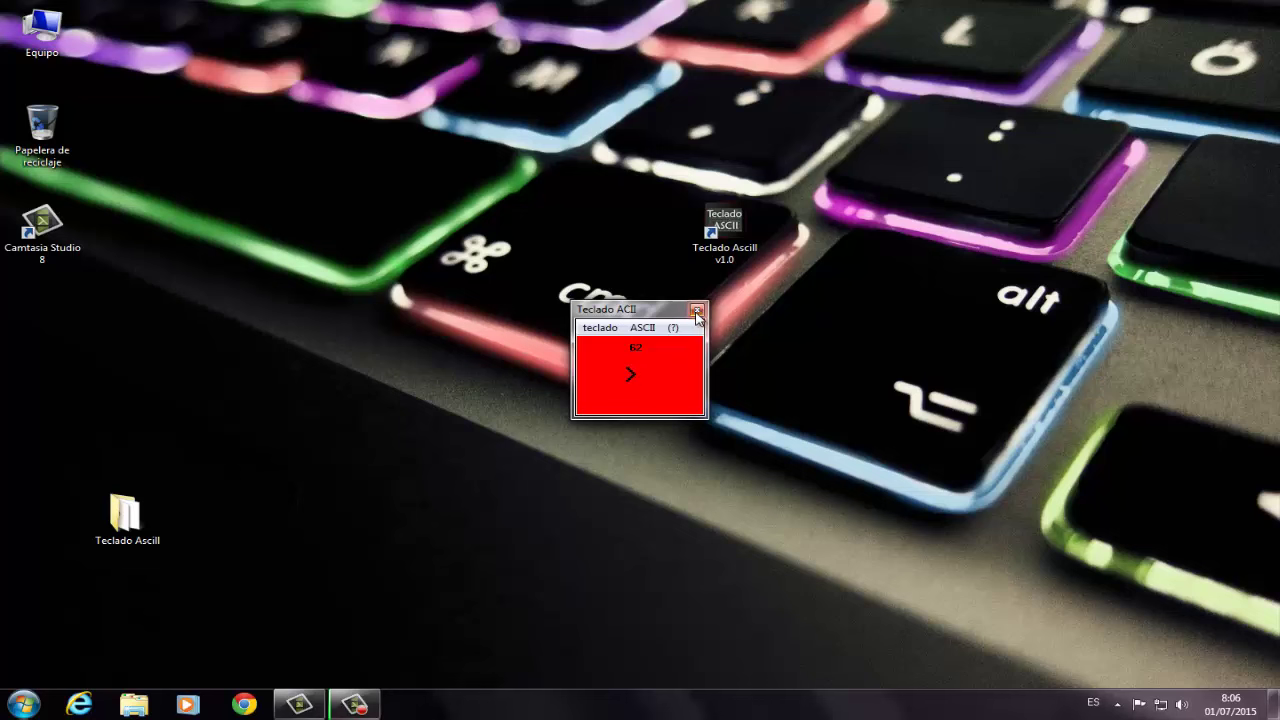
Move the Teclado window to the upper-right corner of the desktop and close it.
drag(670, 312, 1226, 32)
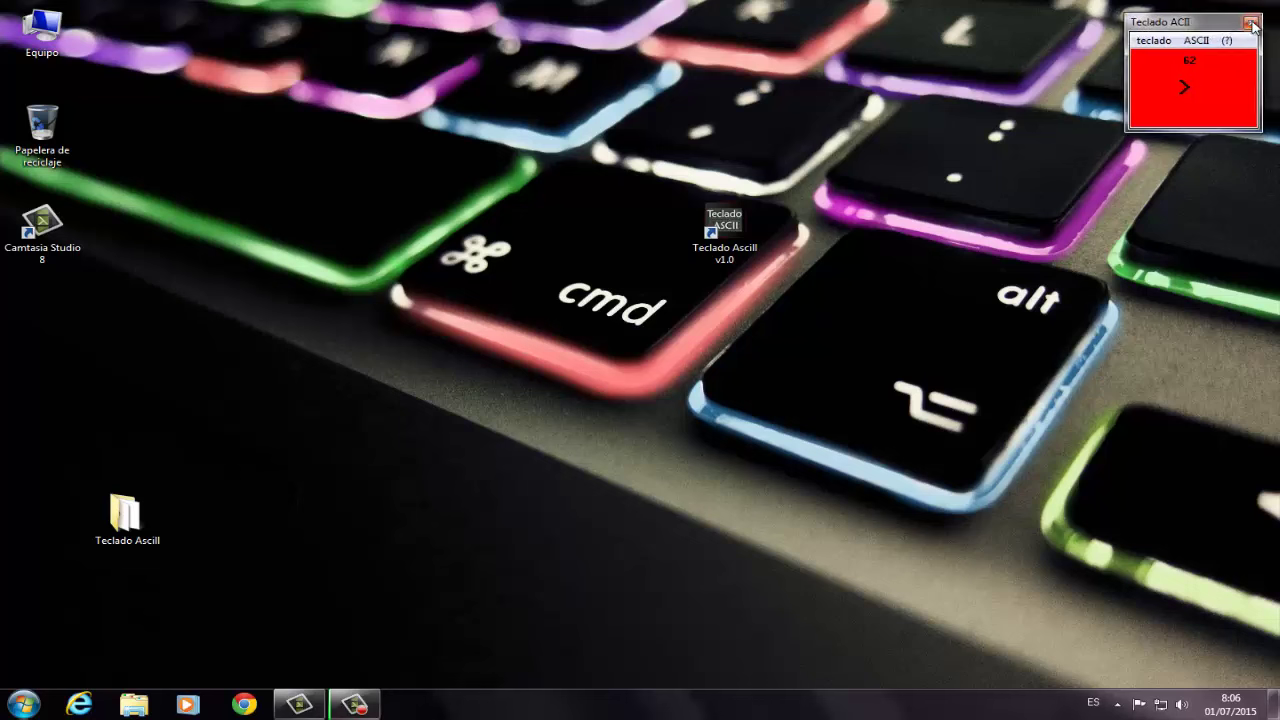
click(1251, 22)
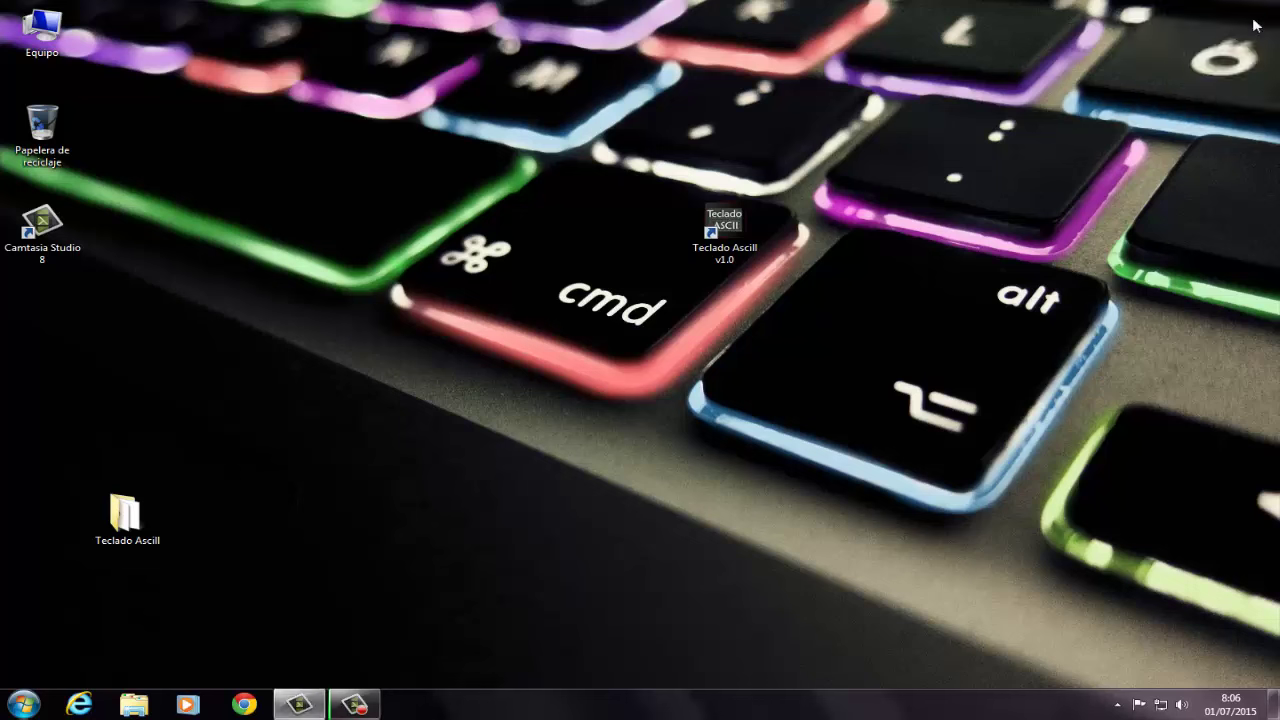